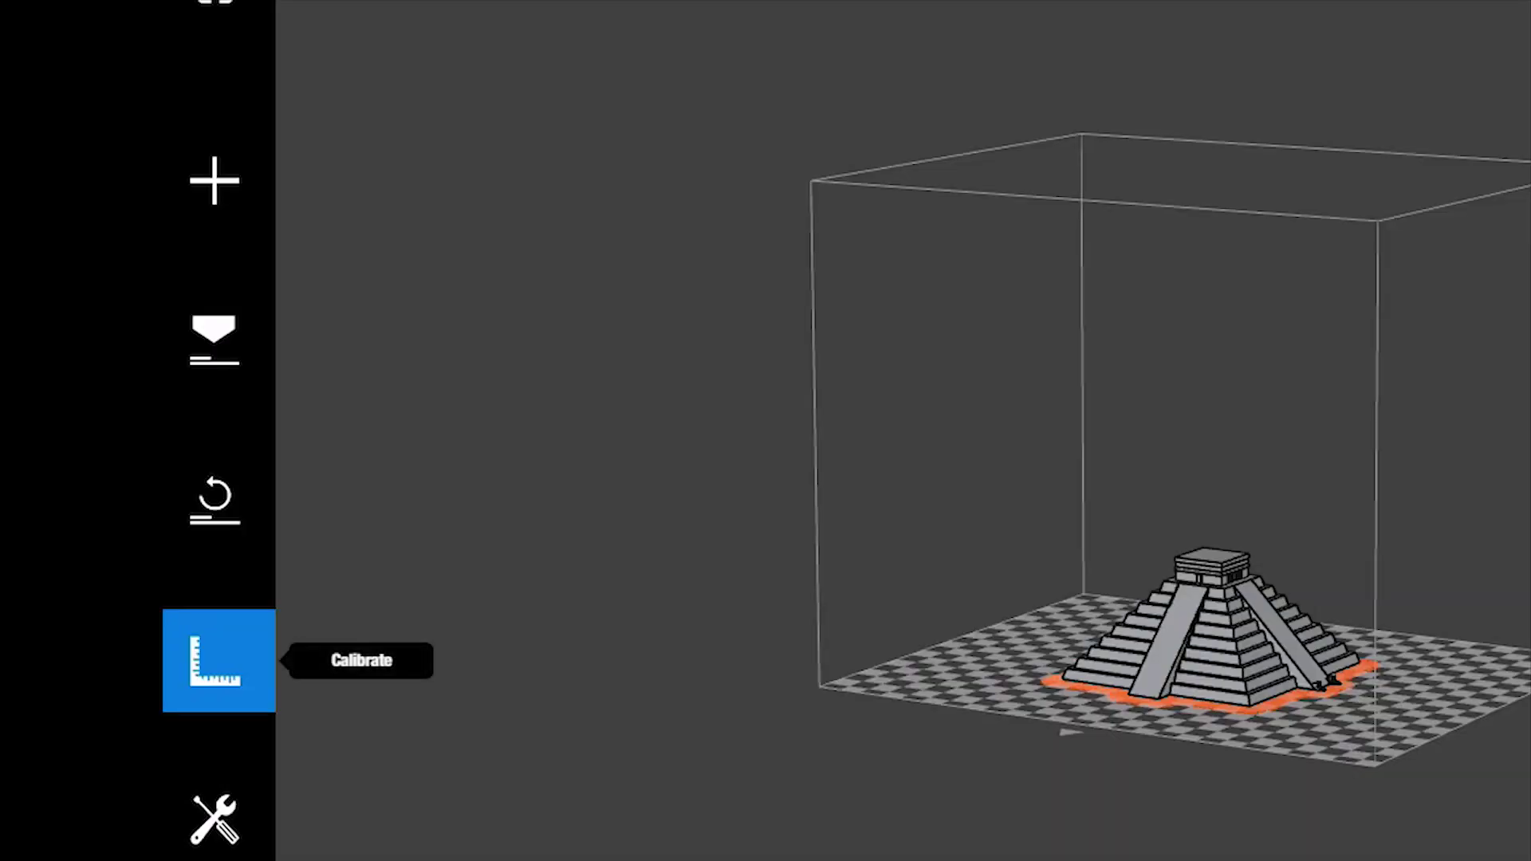
Step: Reset all nine level-calibration points to 0.0 and confirm the calibration
click(201, 677)
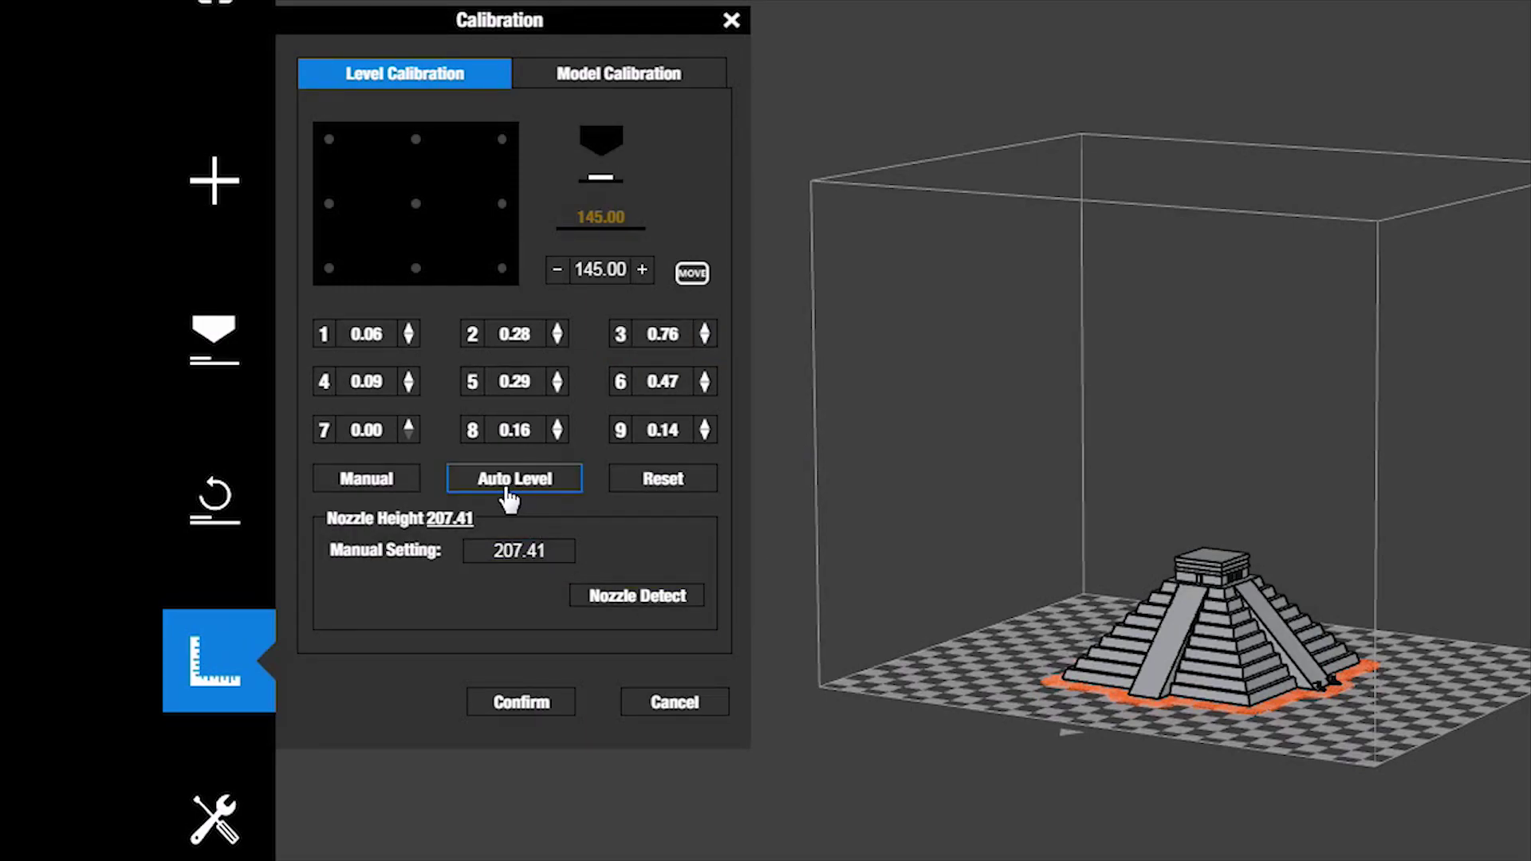
click(671, 476)
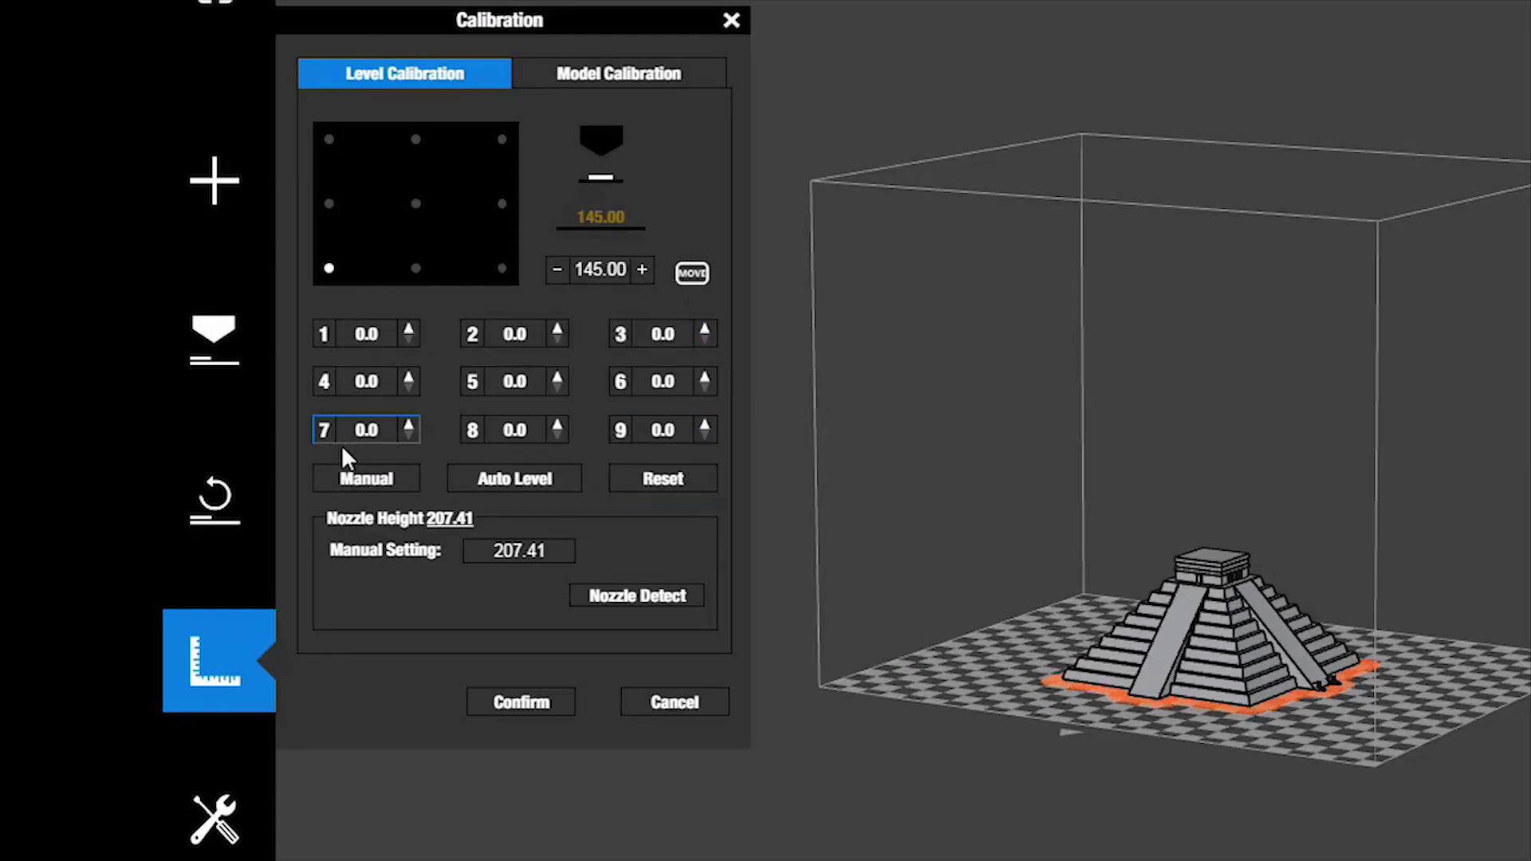
click(522, 704)
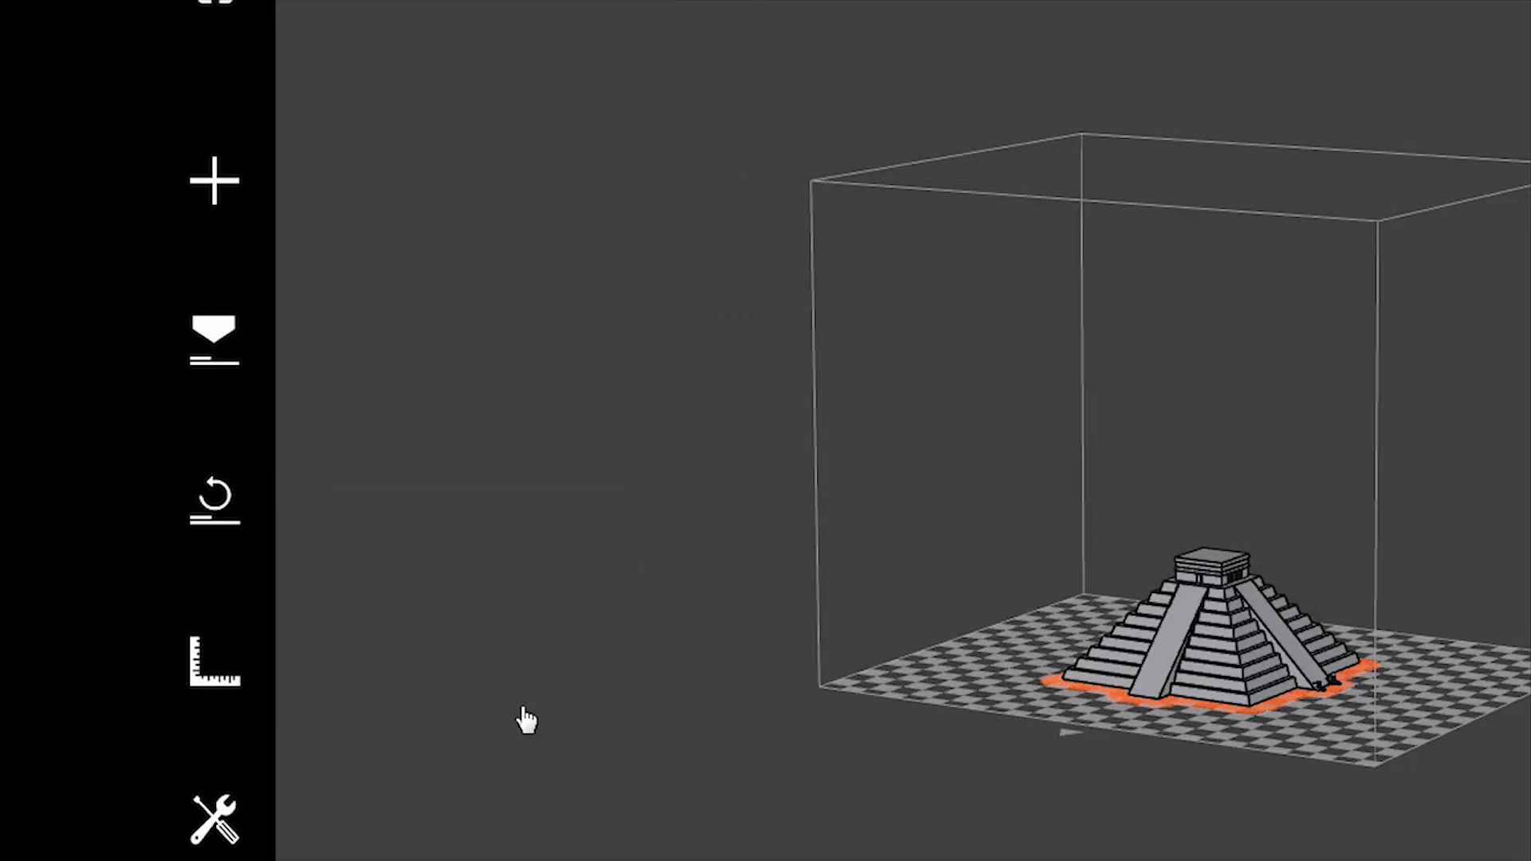
Step: Reopen calibration and copy the 207.41 nozzle height value
click(201, 685)
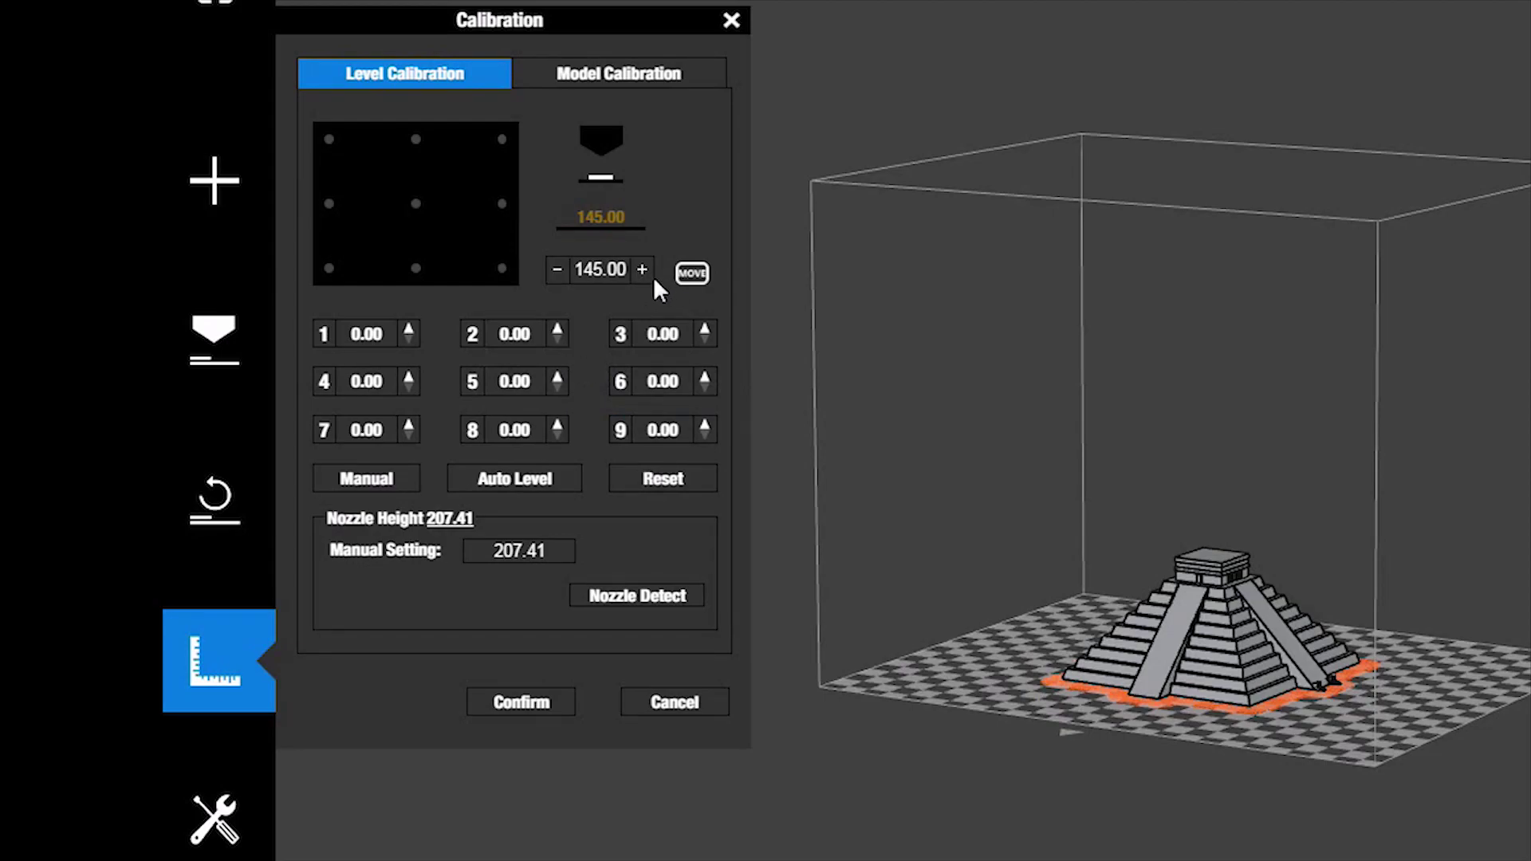
click(508, 550)
drag(560, 548, 494, 556)
key(ctrl+c)
click(491, 550)
key(Return)
Step: Paste 207.41 into the platform height box, replacing 145.00, and change it to 205
drag(576, 268, 643, 272)
key(ctrl+v)
drag(595, 269, 630, 269)
text(5)
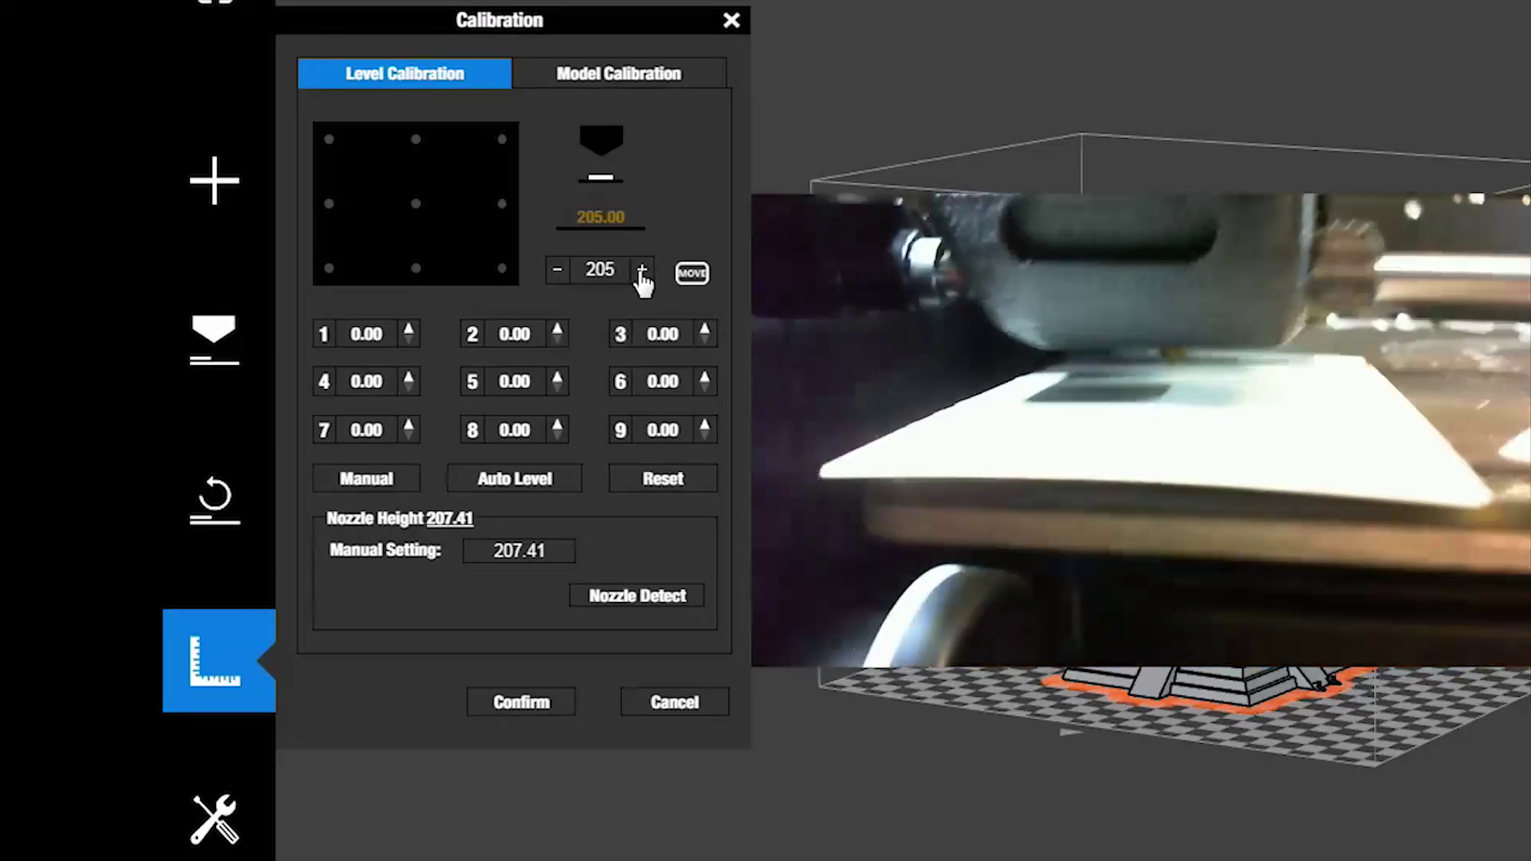
Step: Raise the platform height in 0.1 steps from 205 to 206.80
click(642, 271)
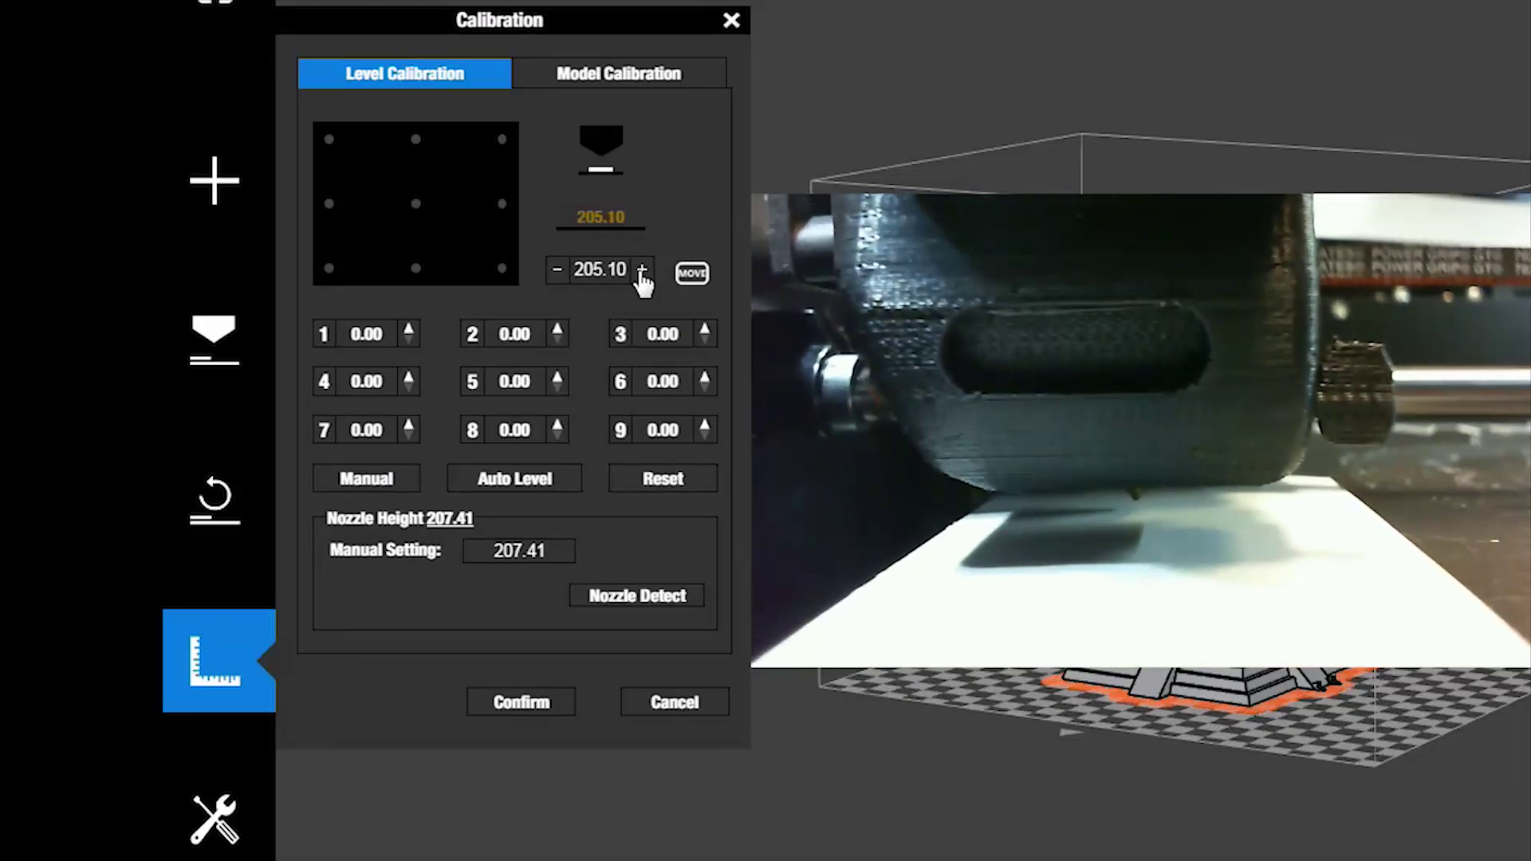
click(642, 272)
click(642, 271)
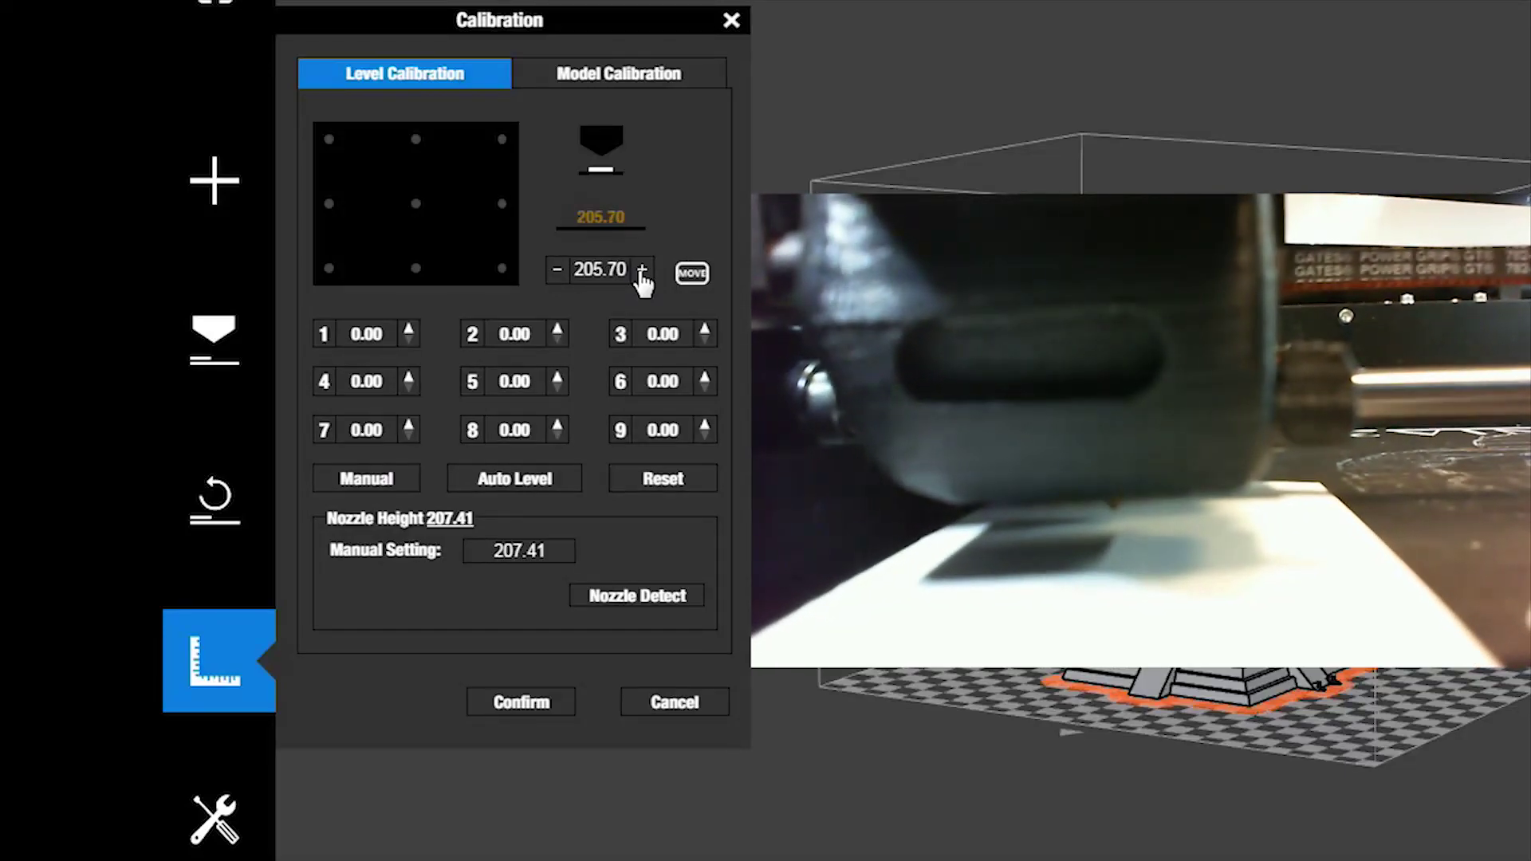
click(642, 271)
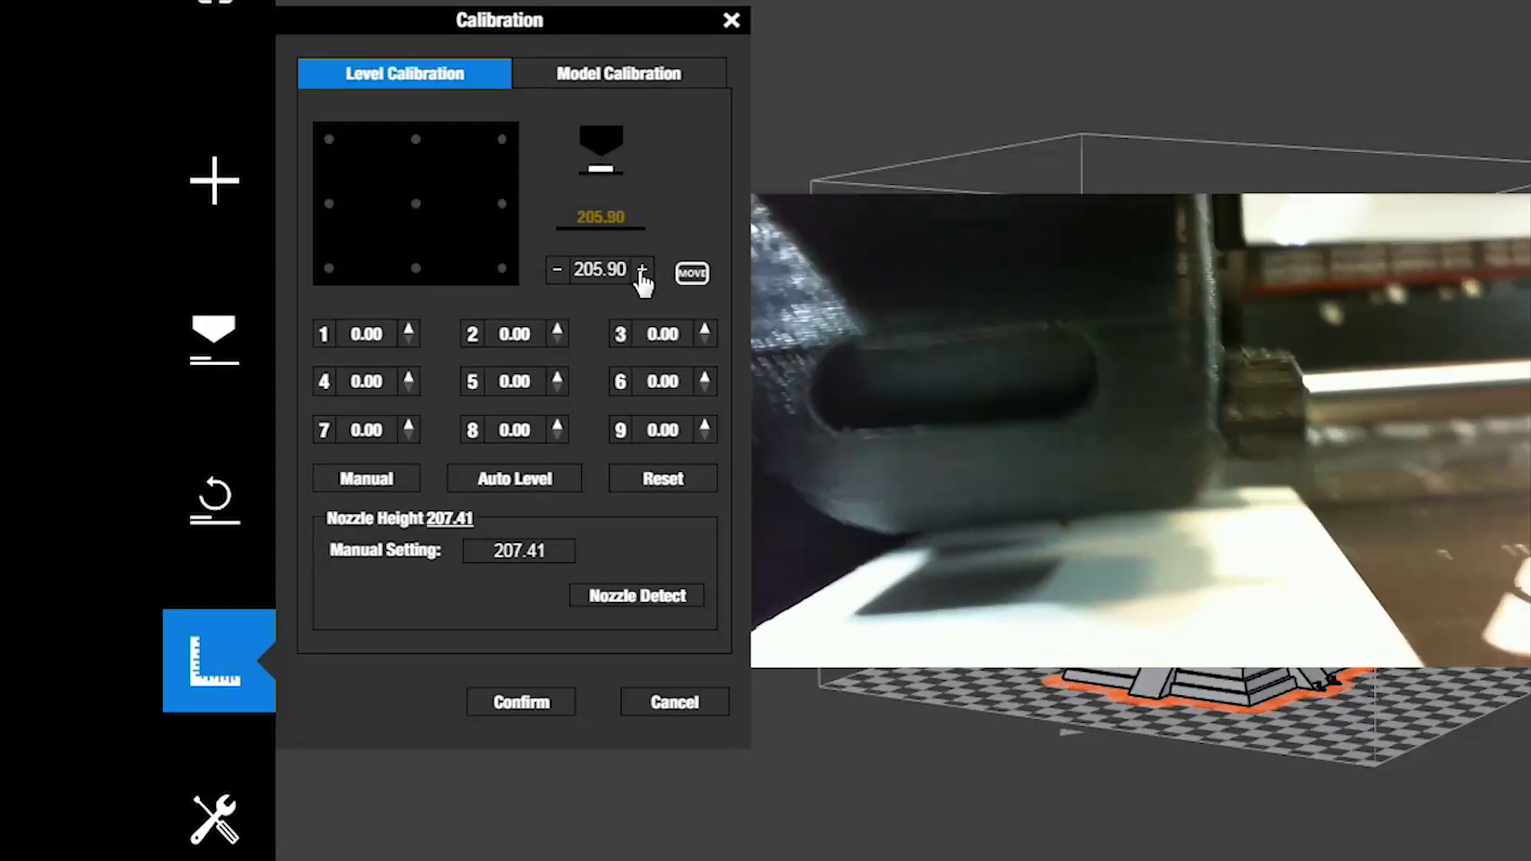
click(642, 271)
click(642, 271)
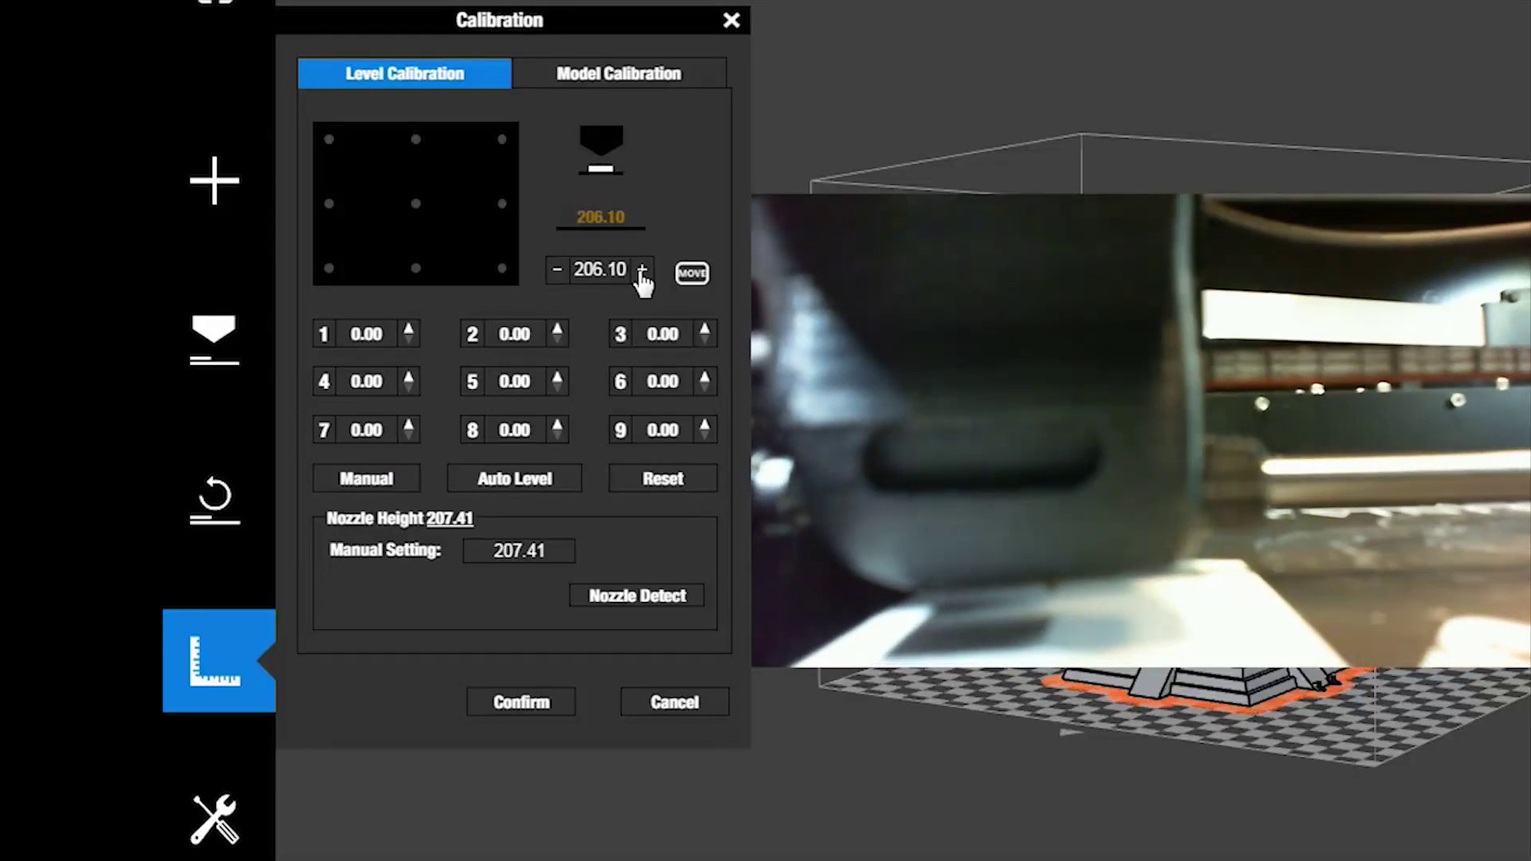
click(642, 271)
click(642, 271)
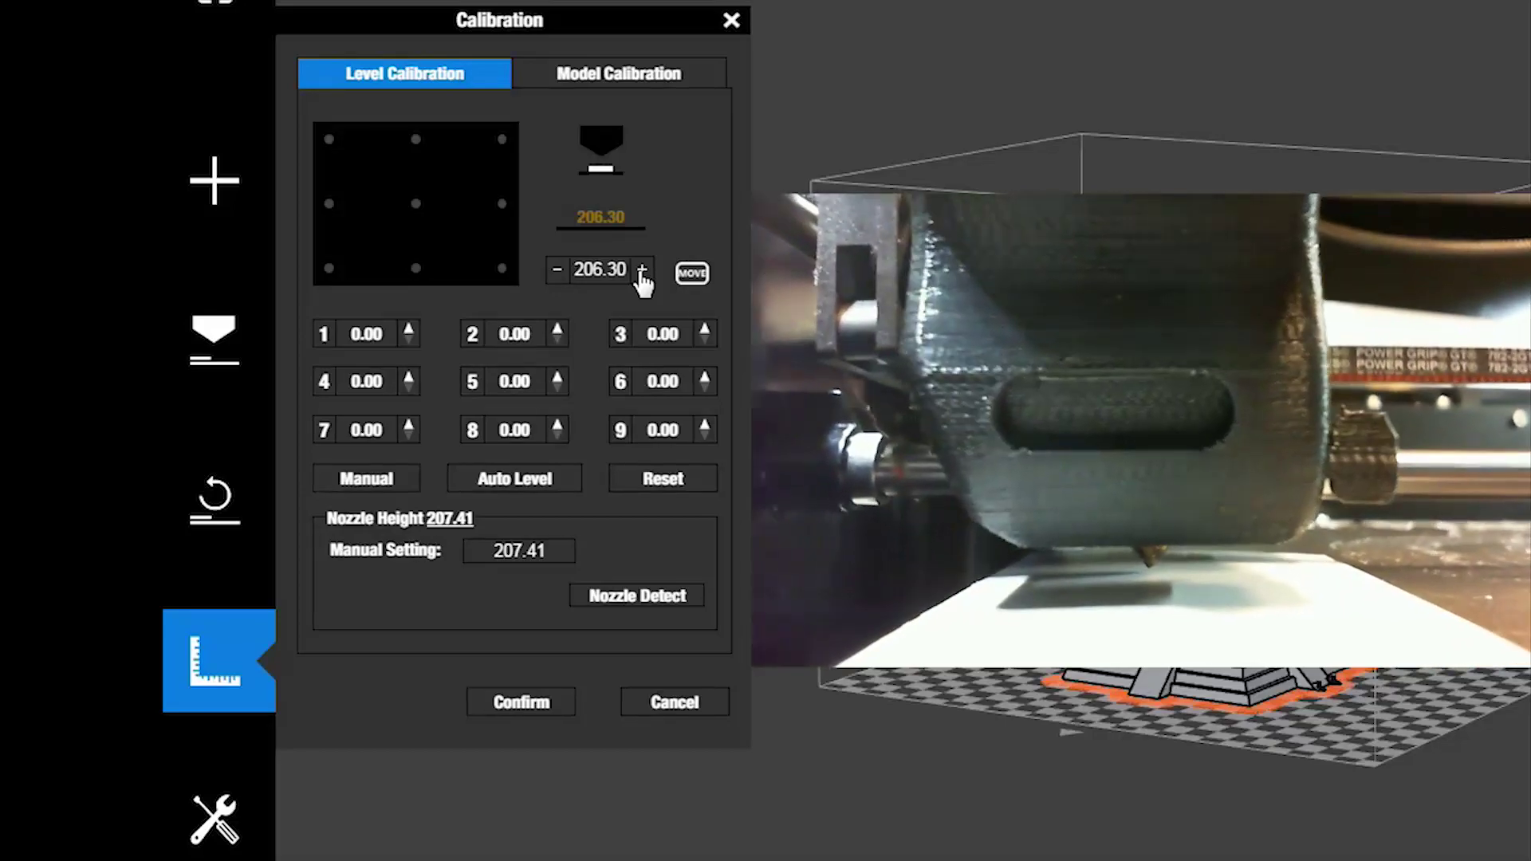
click(642, 272)
click(642, 271)
click(642, 271)
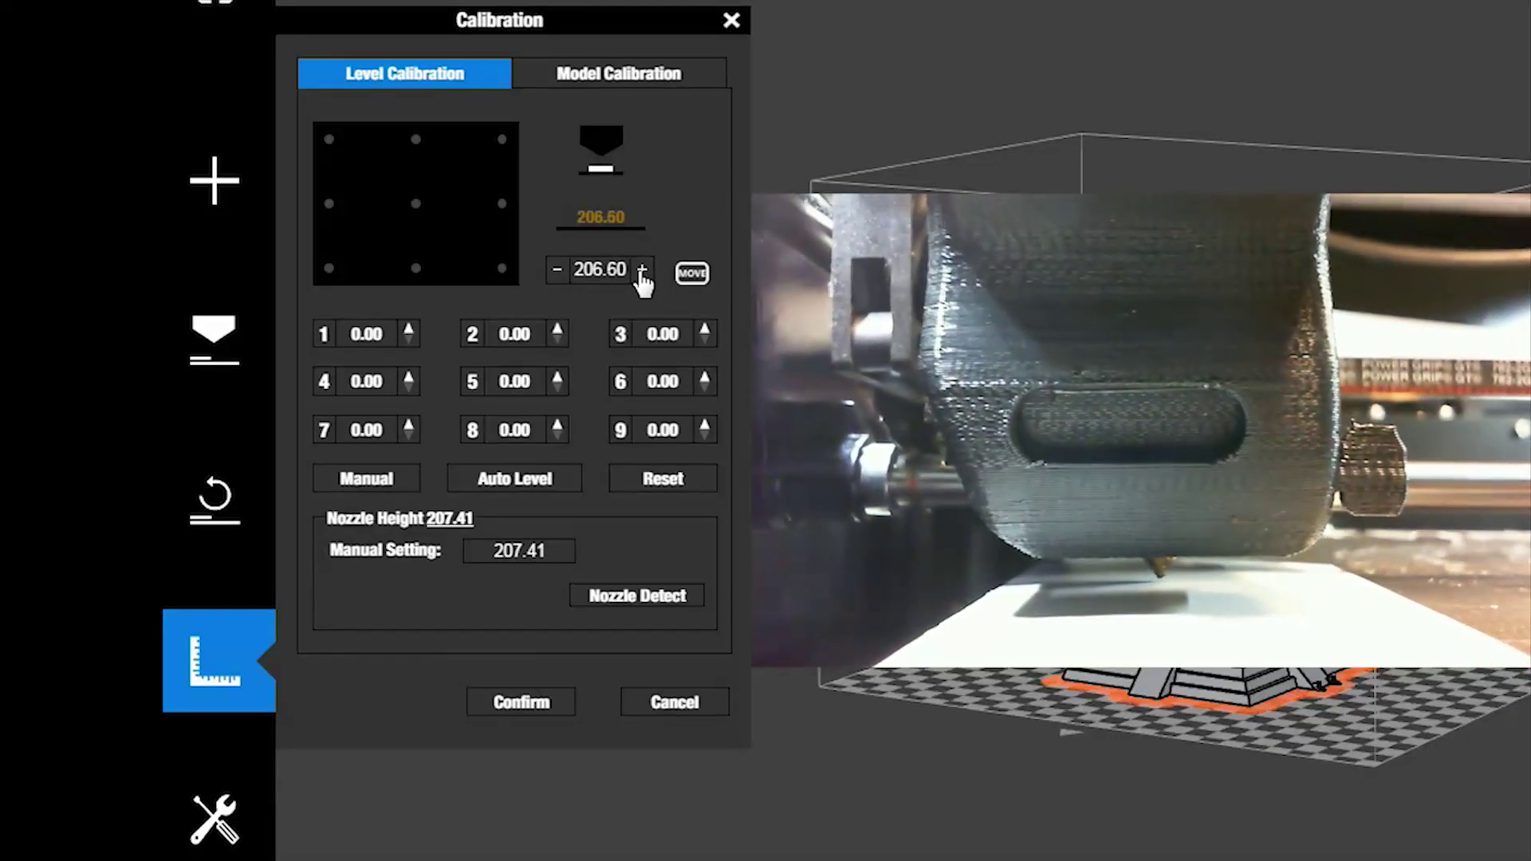
click(642, 271)
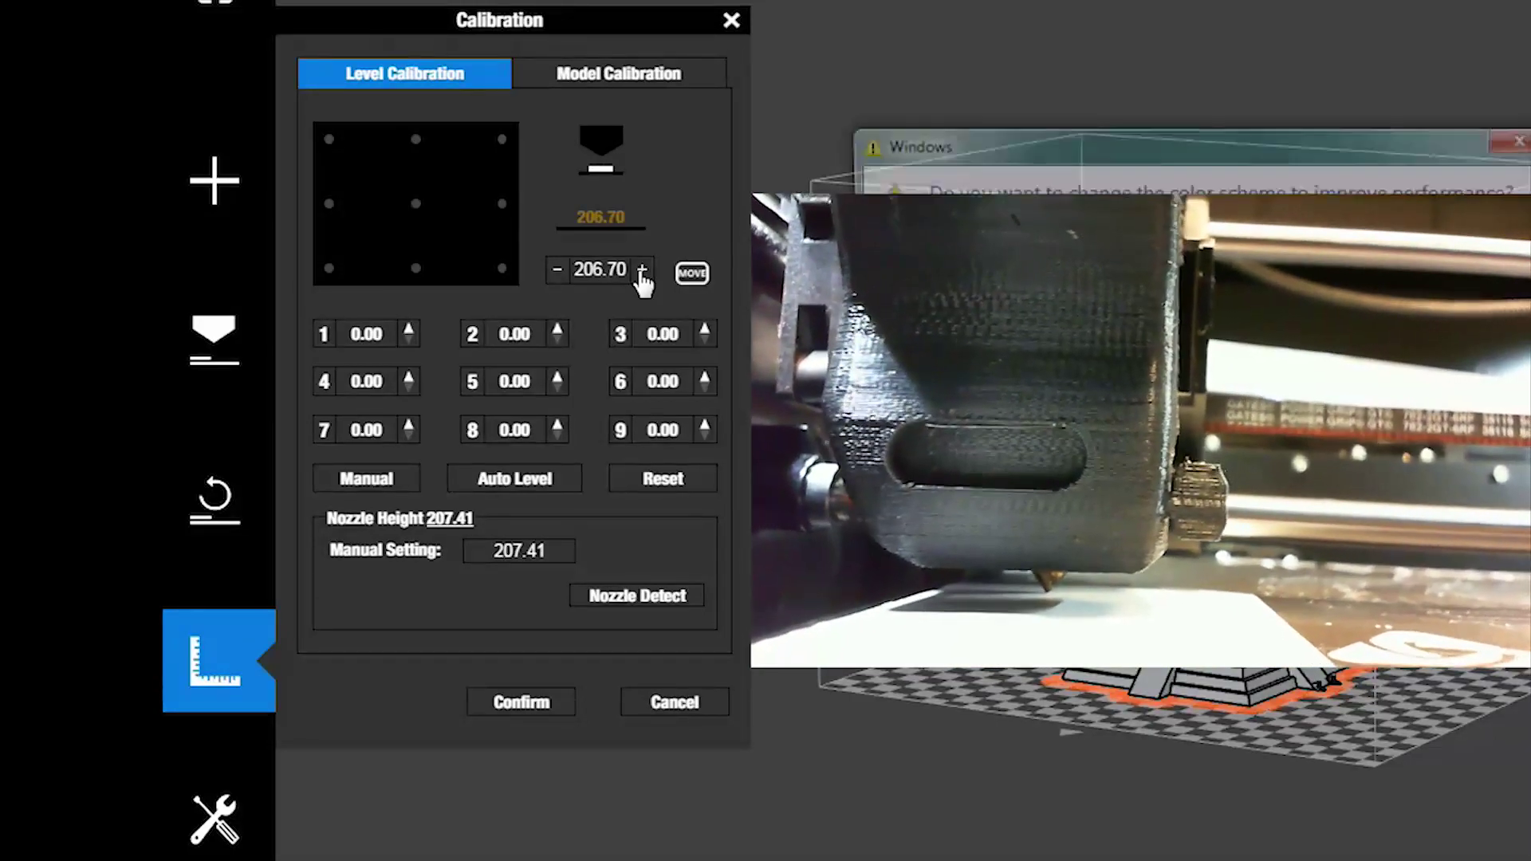
click(642, 272)
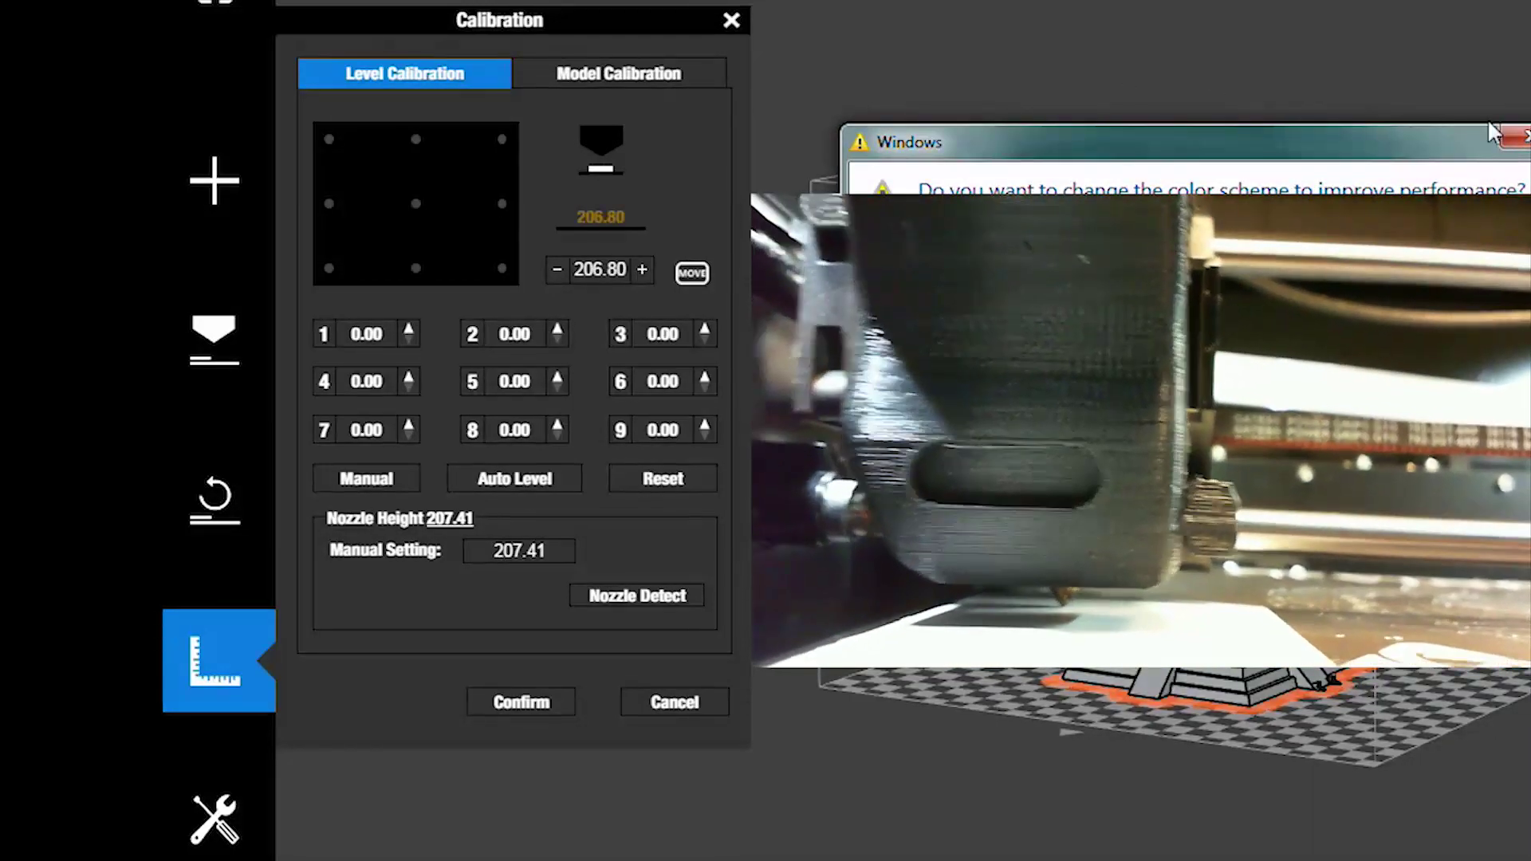
Step: Dismiss the Windows colour-scheme prompt and finish raising the platform to 207.00
click(1520, 135)
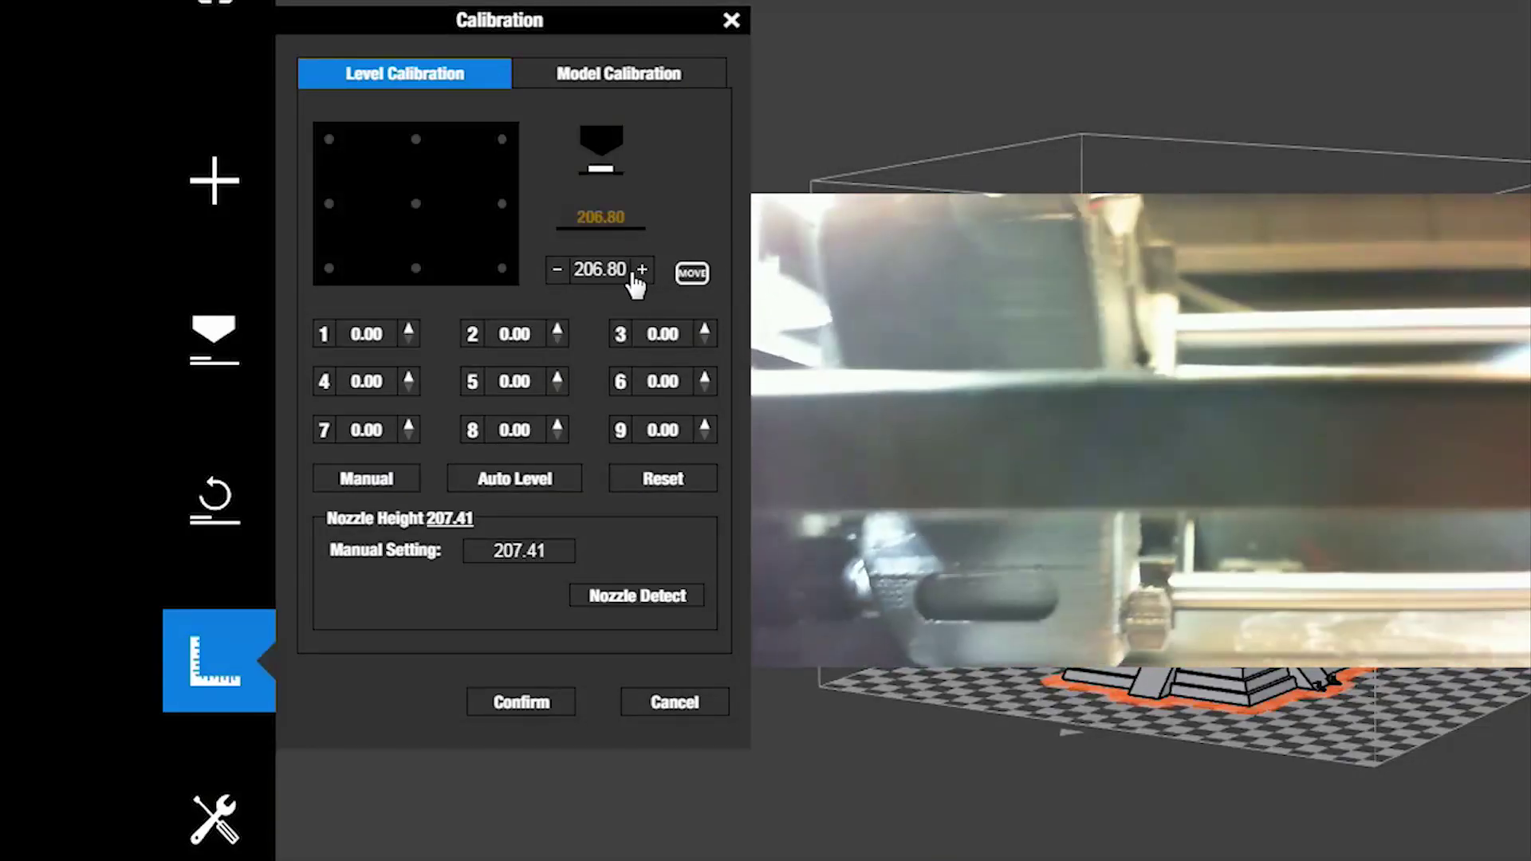
click(642, 271)
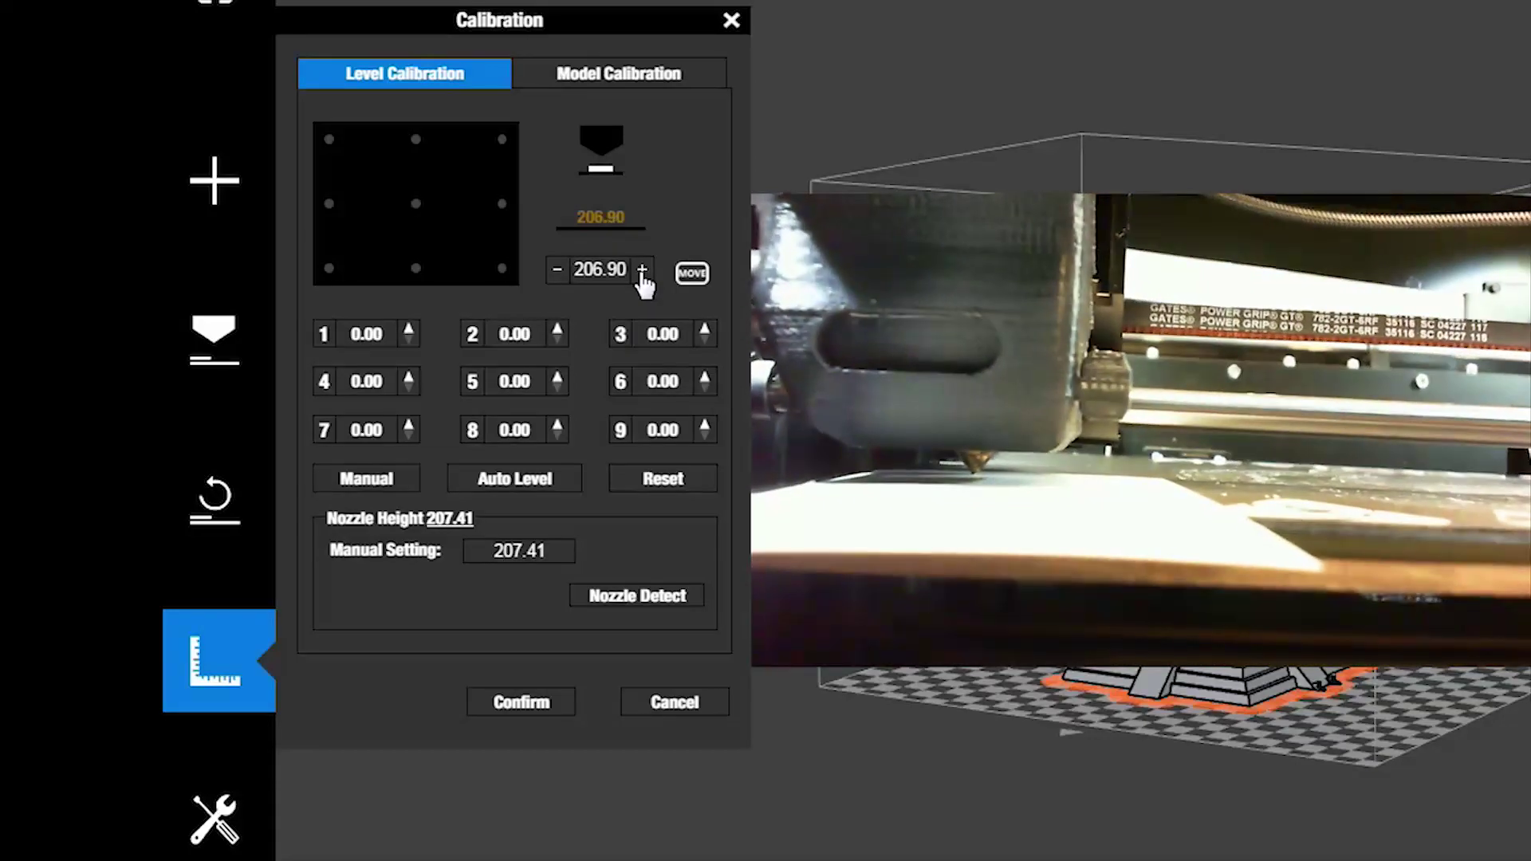
click(642, 271)
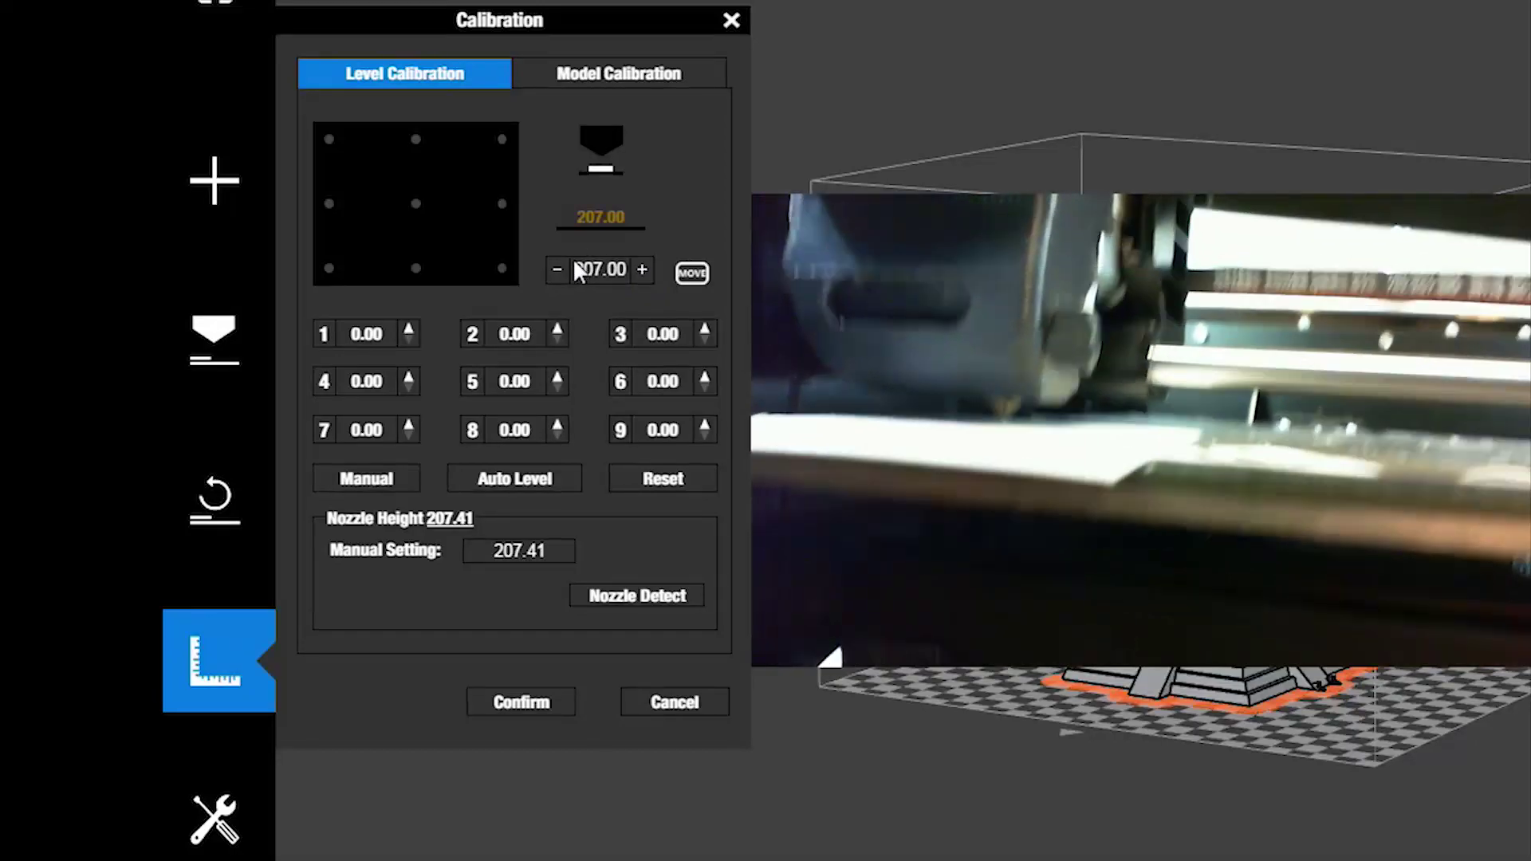
drag(575, 269, 620, 268)
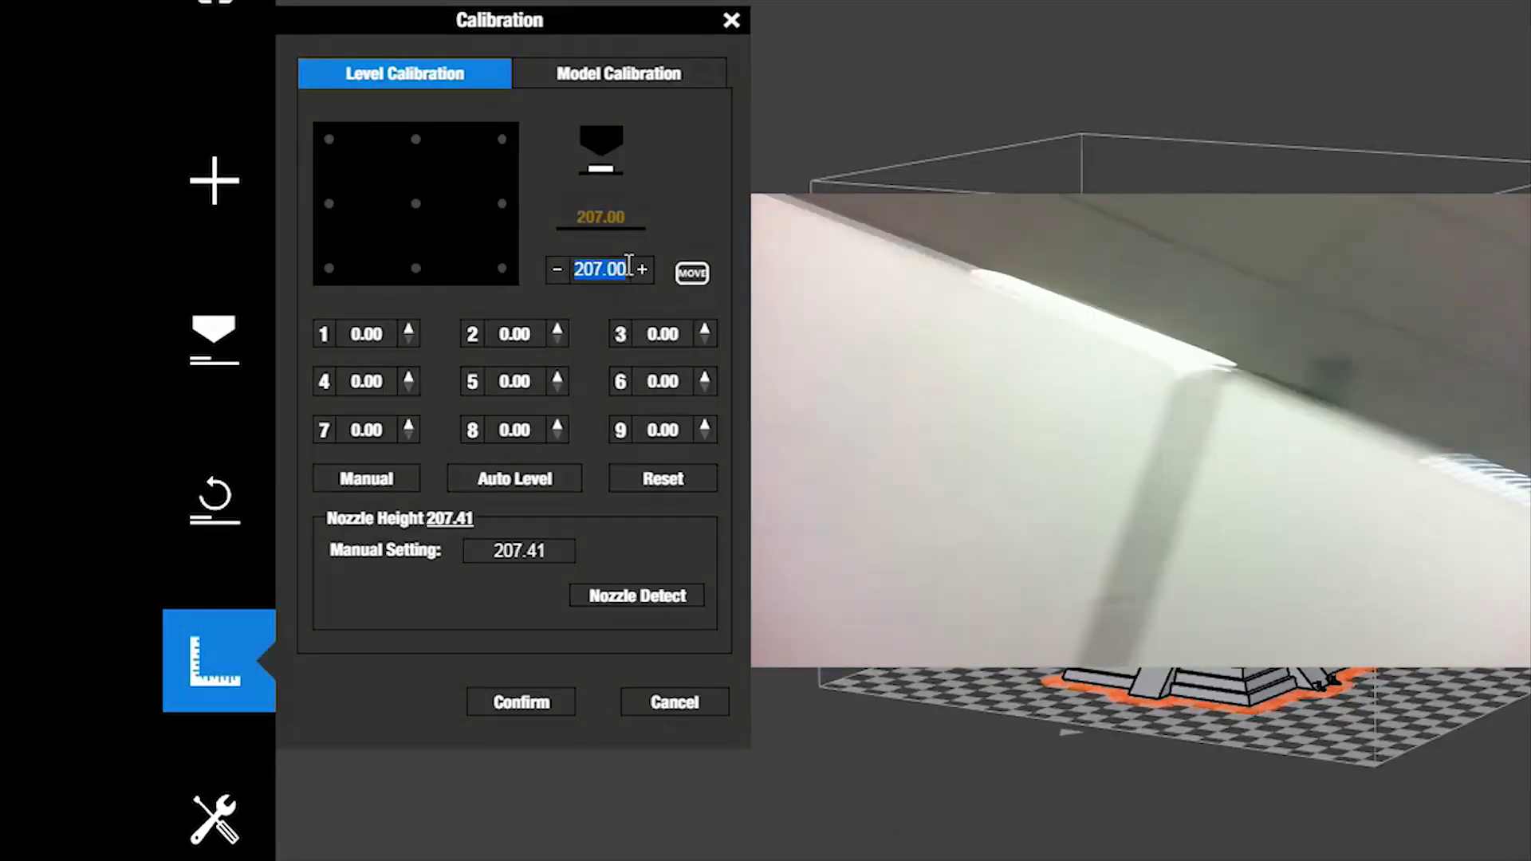
Step: Send the nozzle to 205.00 and position it over calibration point 1
click(608, 269)
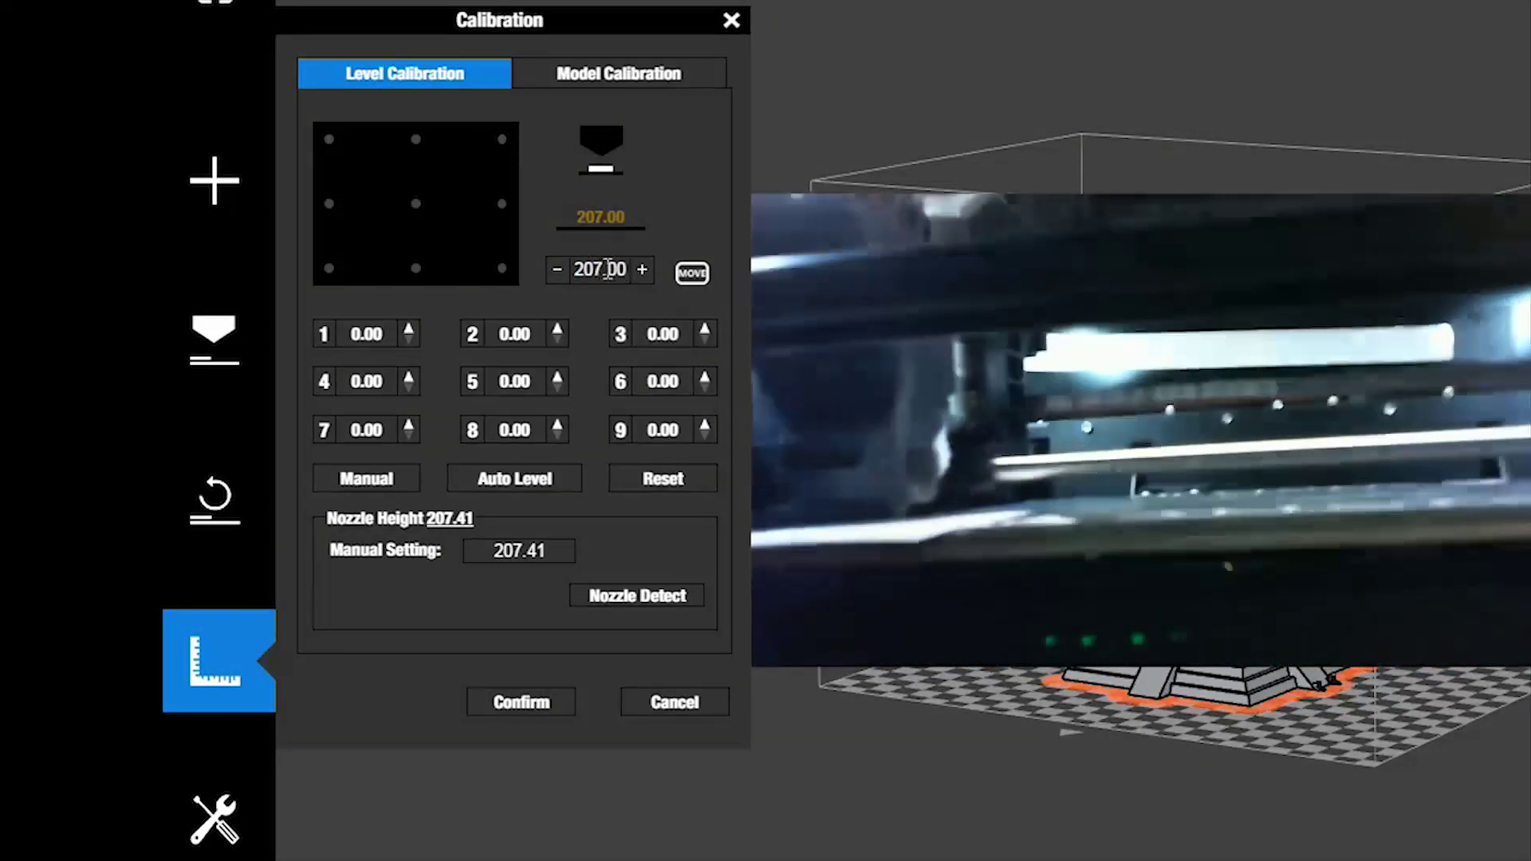
drag(608, 269, 603, 267)
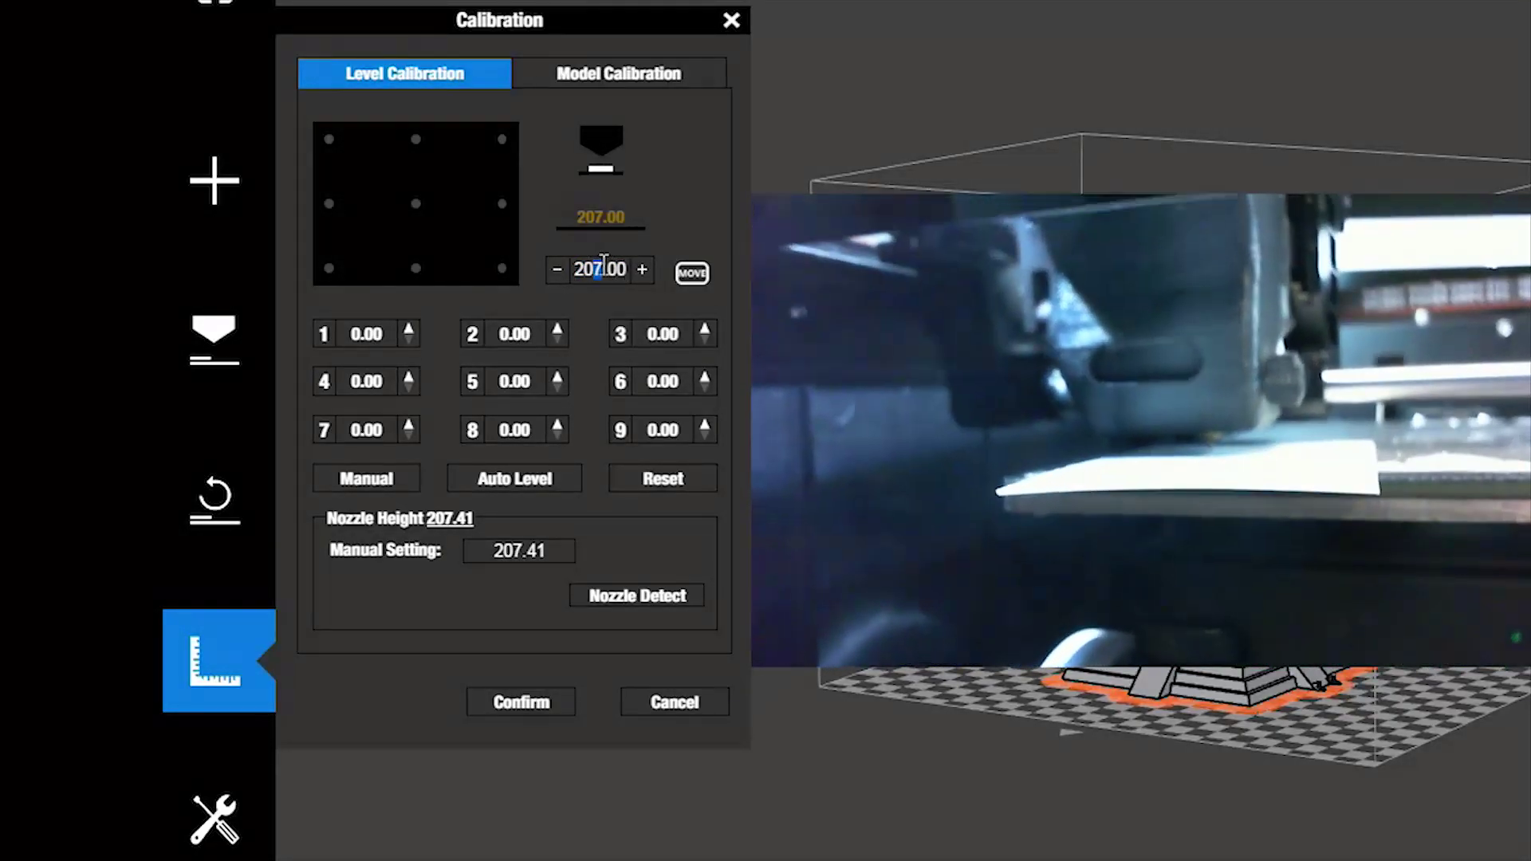
text(5)
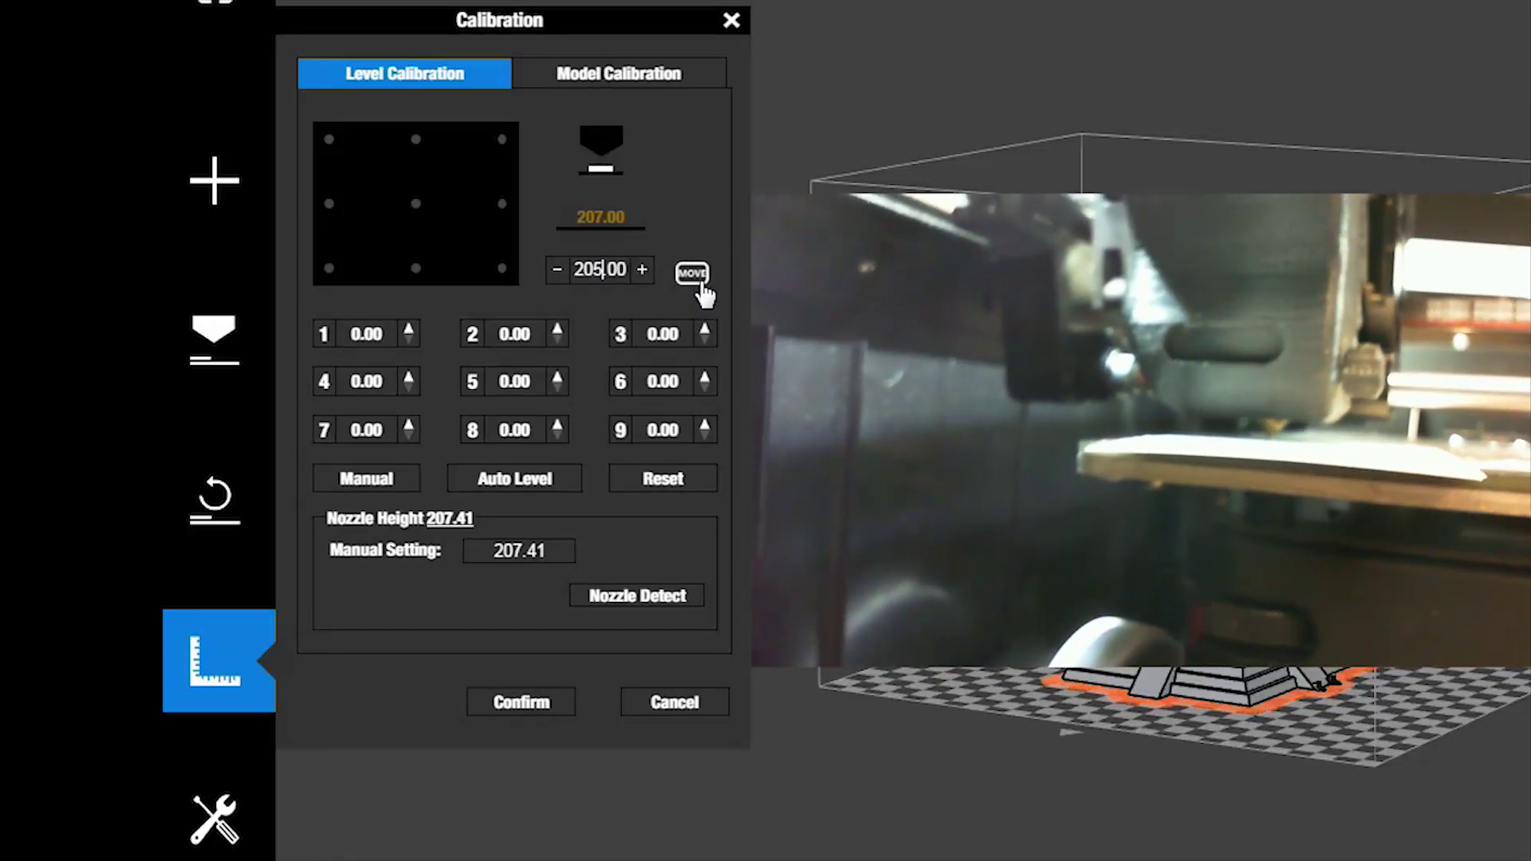
click(701, 286)
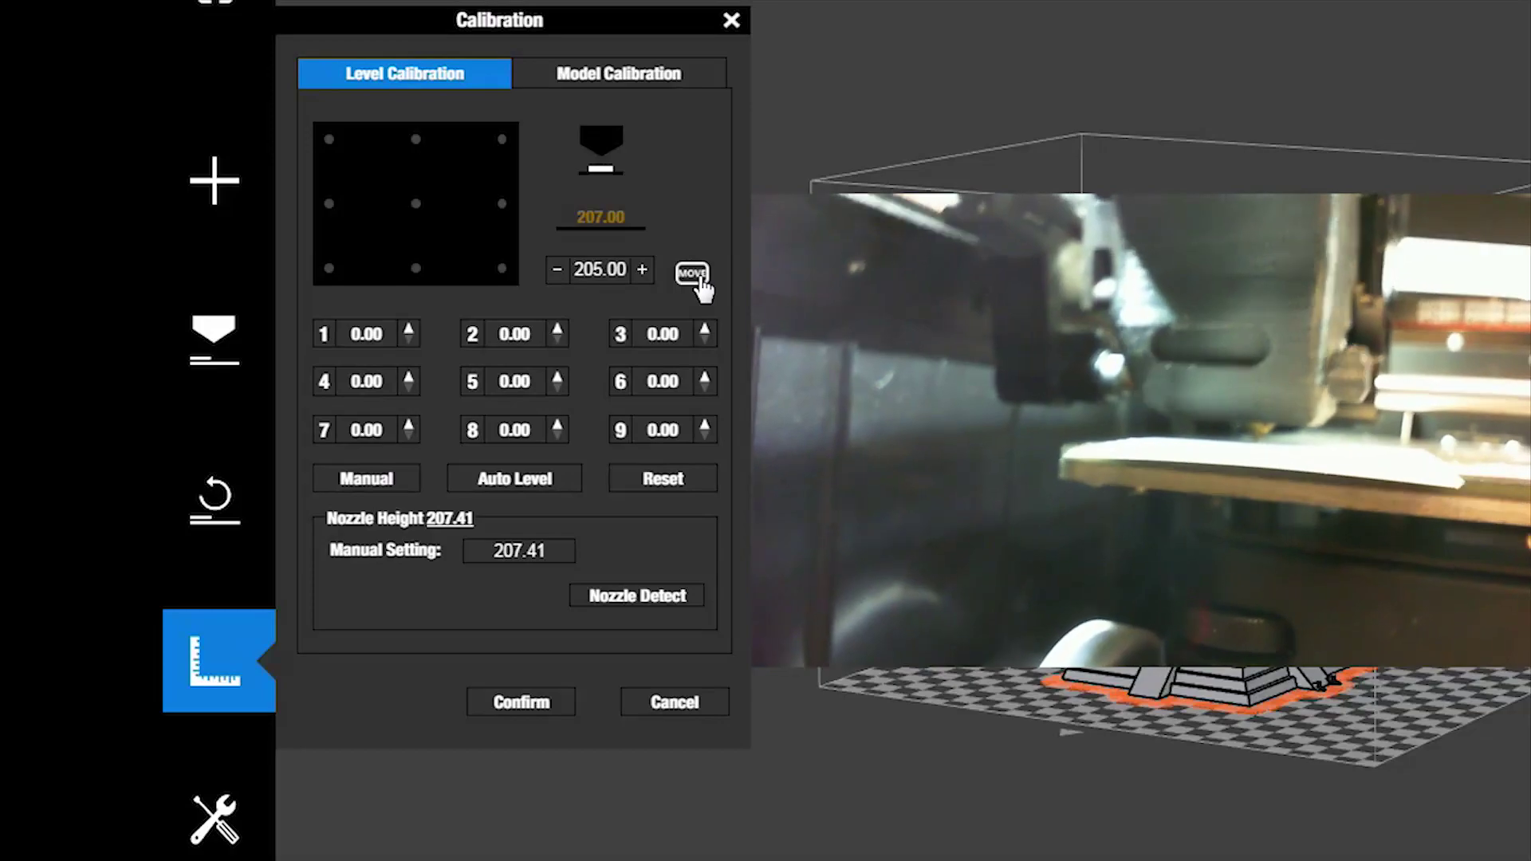
click(353, 339)
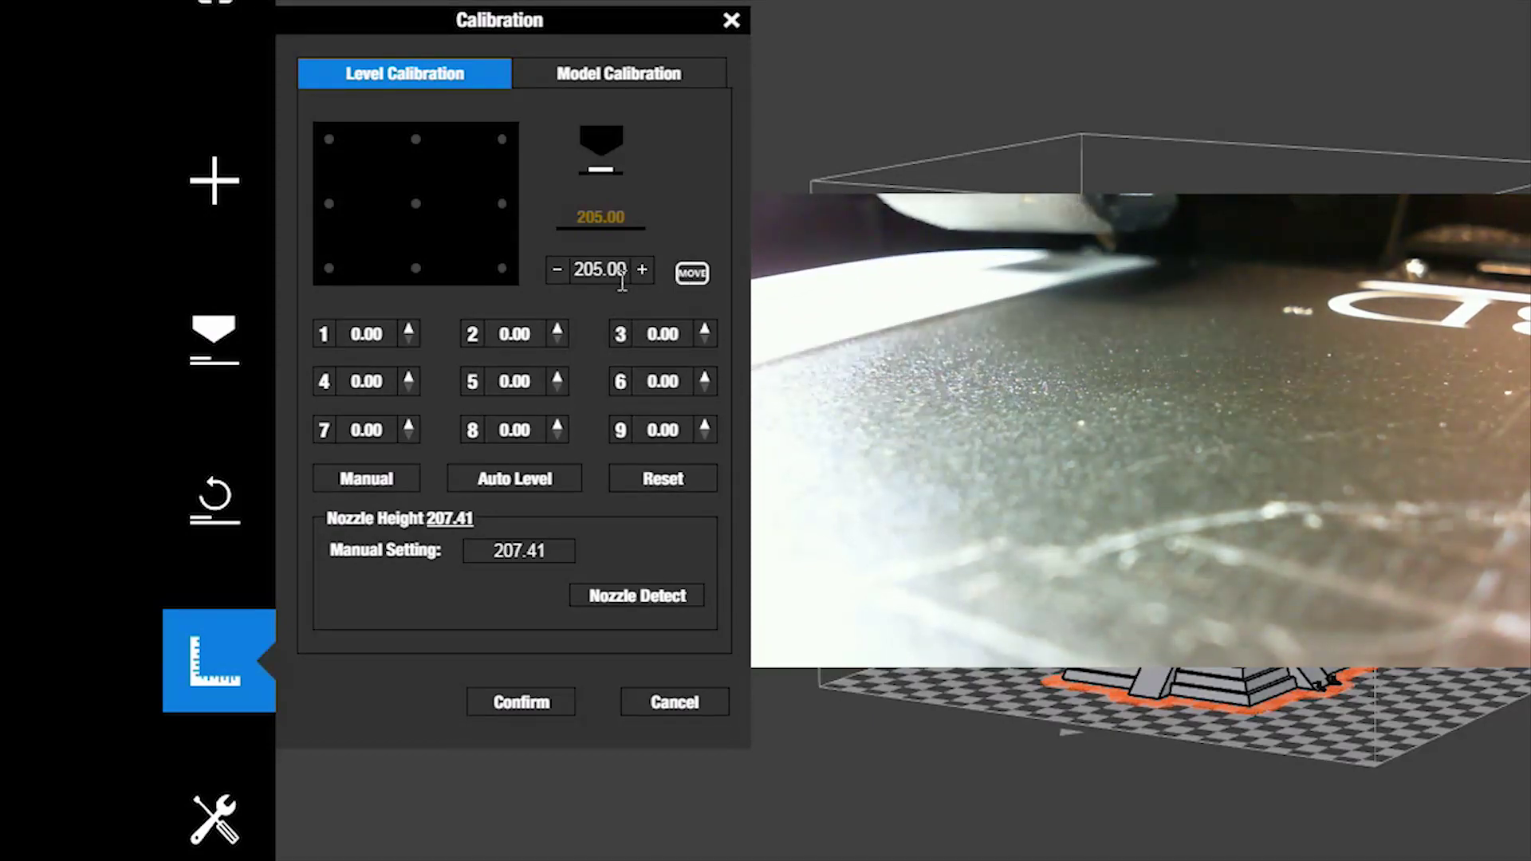
Step: Enter 207.00 as the height and fine-tune it to 207.10 with the +/− buttons
drag(572, 266, 626, 263)
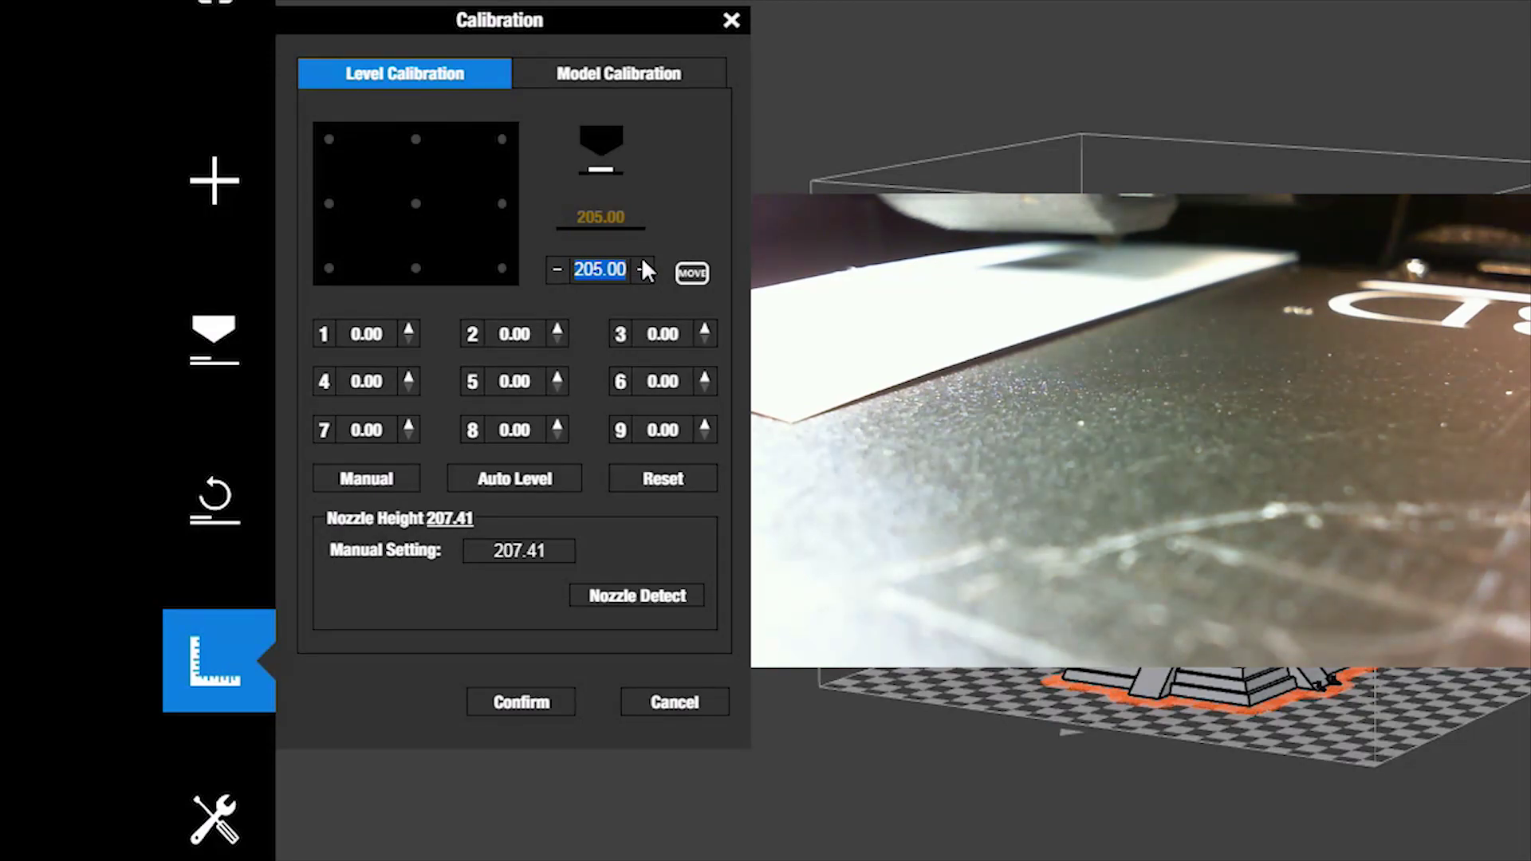
text(207.00)
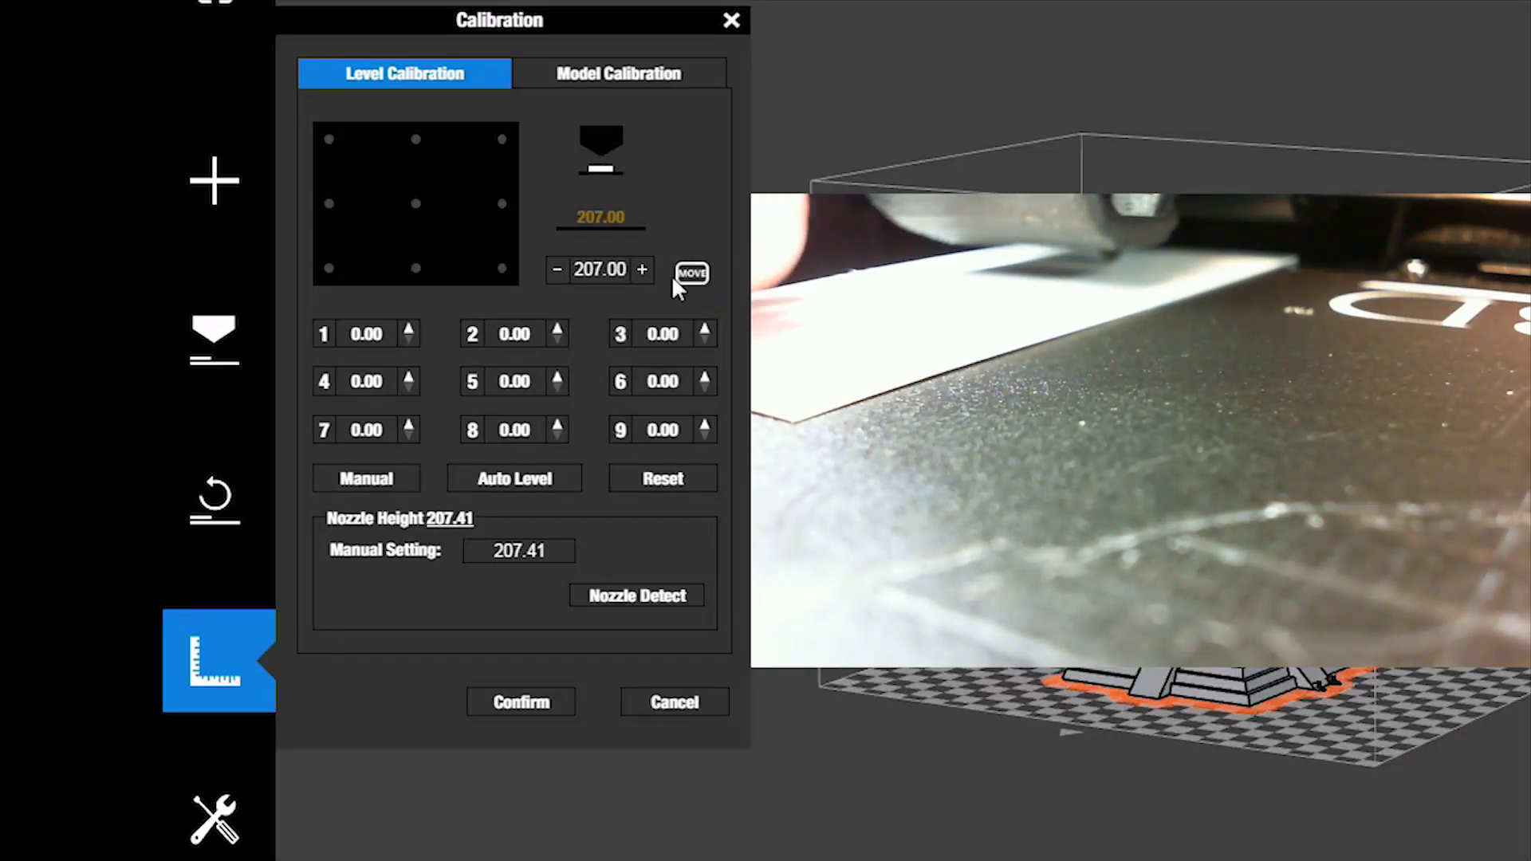
click(643, 272)
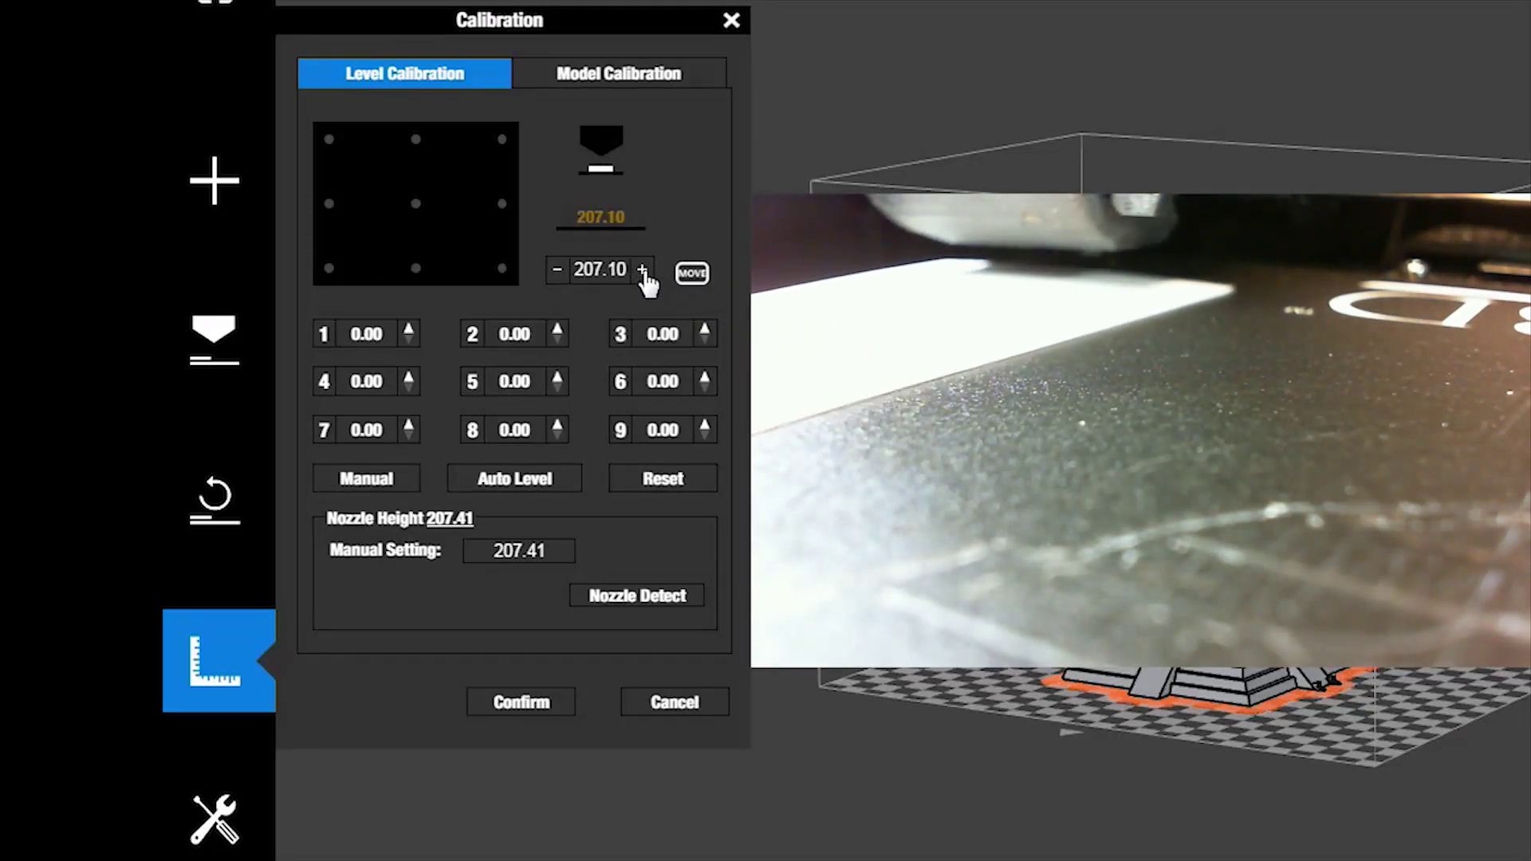
click(643, 271)
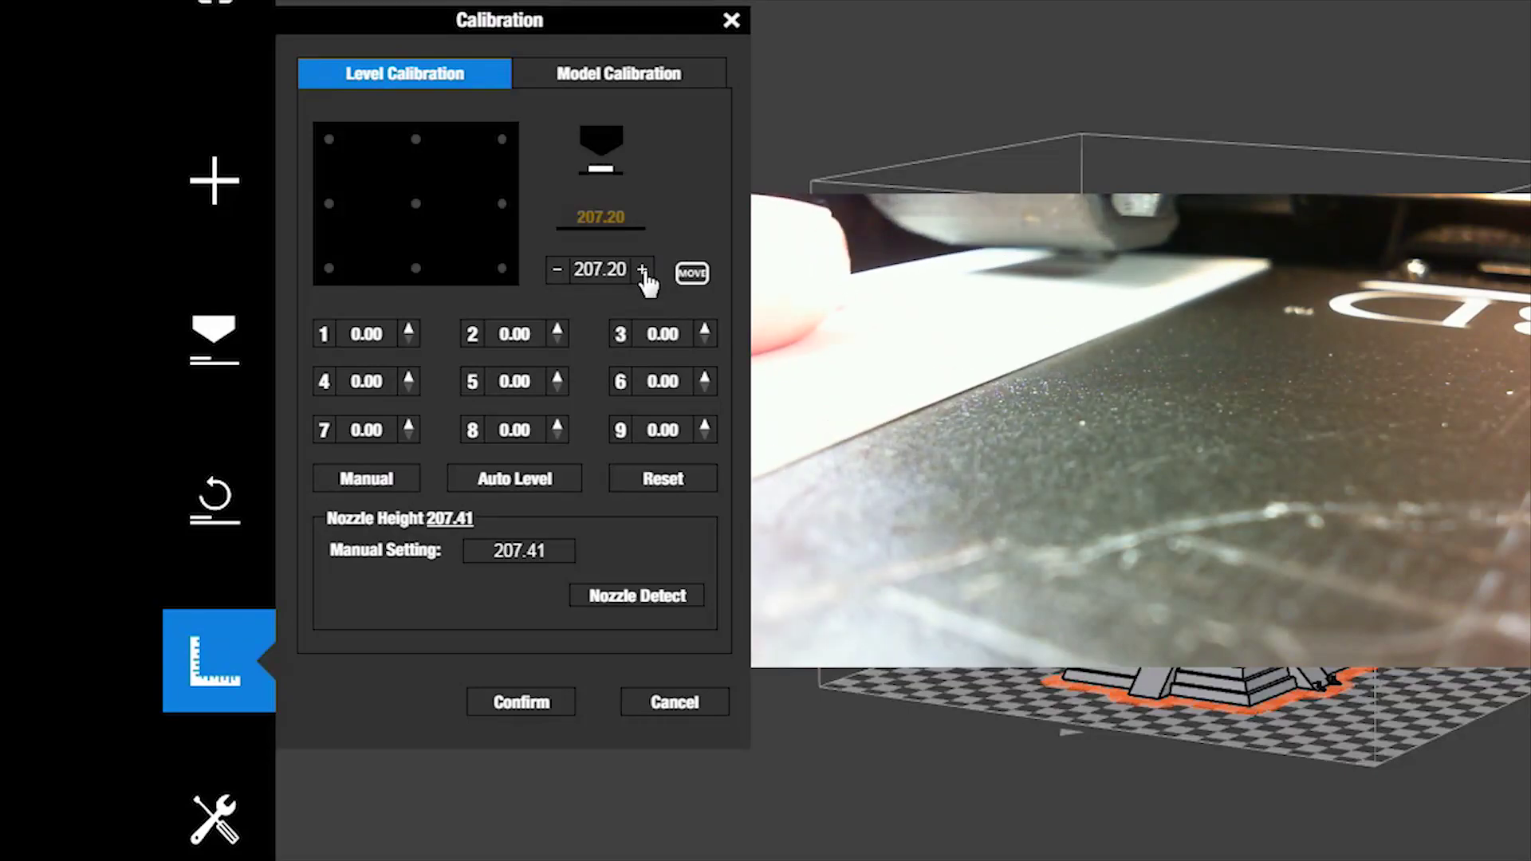
click(557, 271)
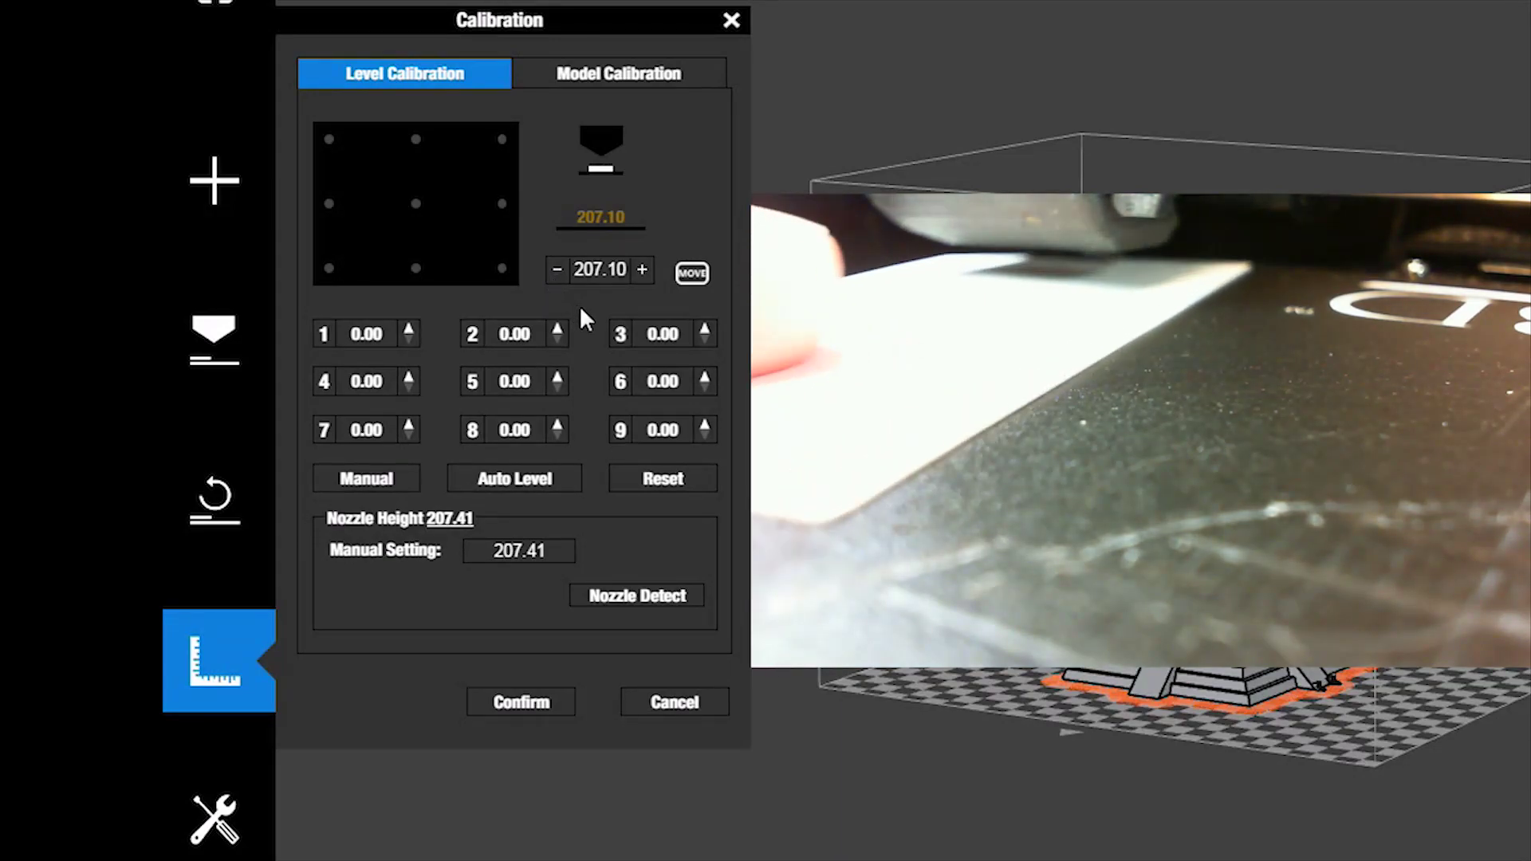
Step: Send the nozzle to 205.00 over calibration point 3, then set the target height to 207.00
double_click(594, 268)
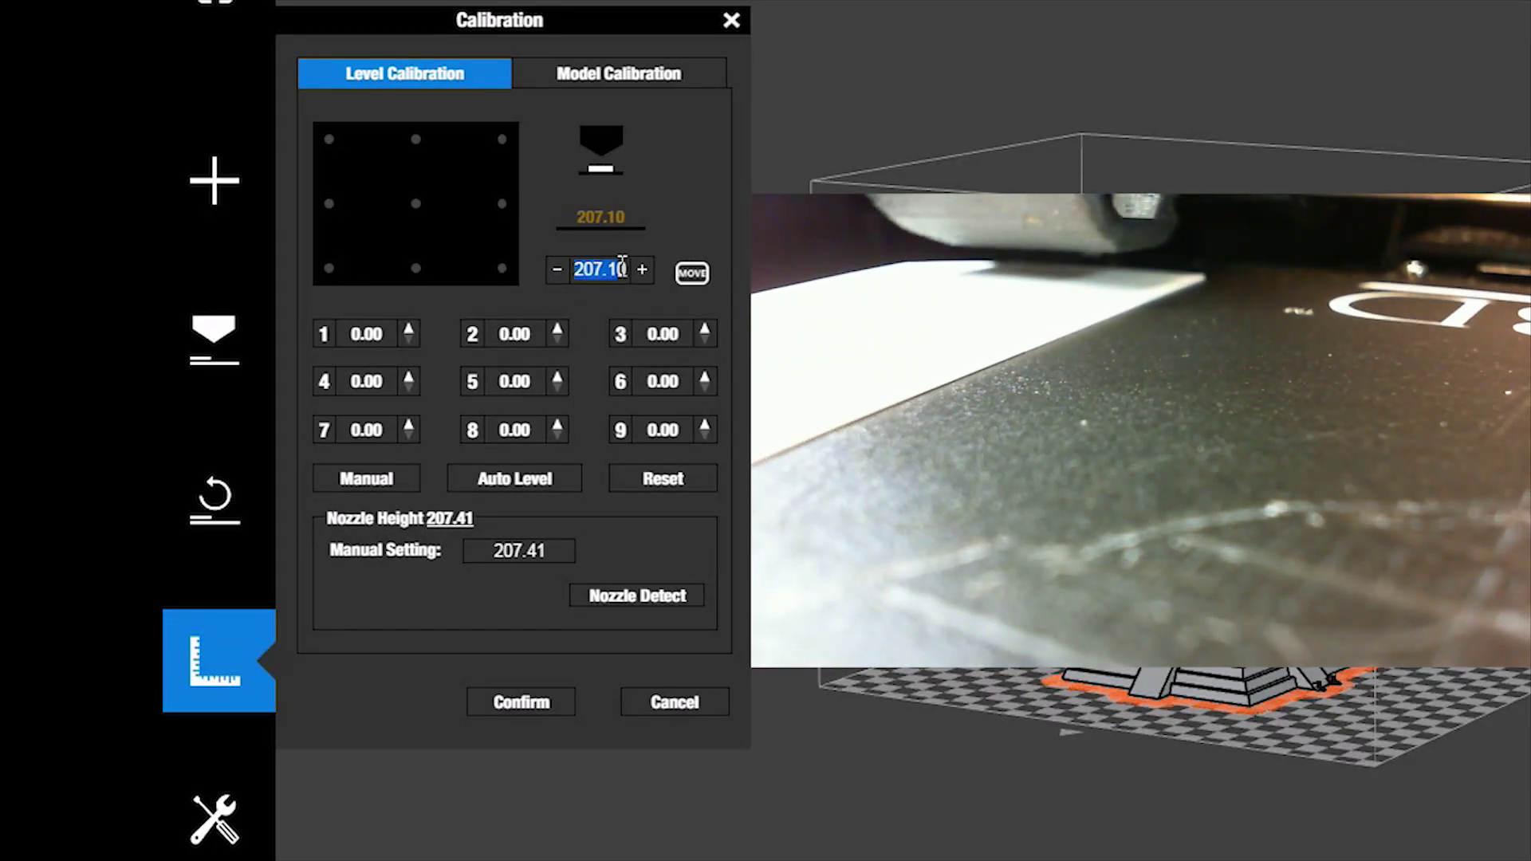
text(205)
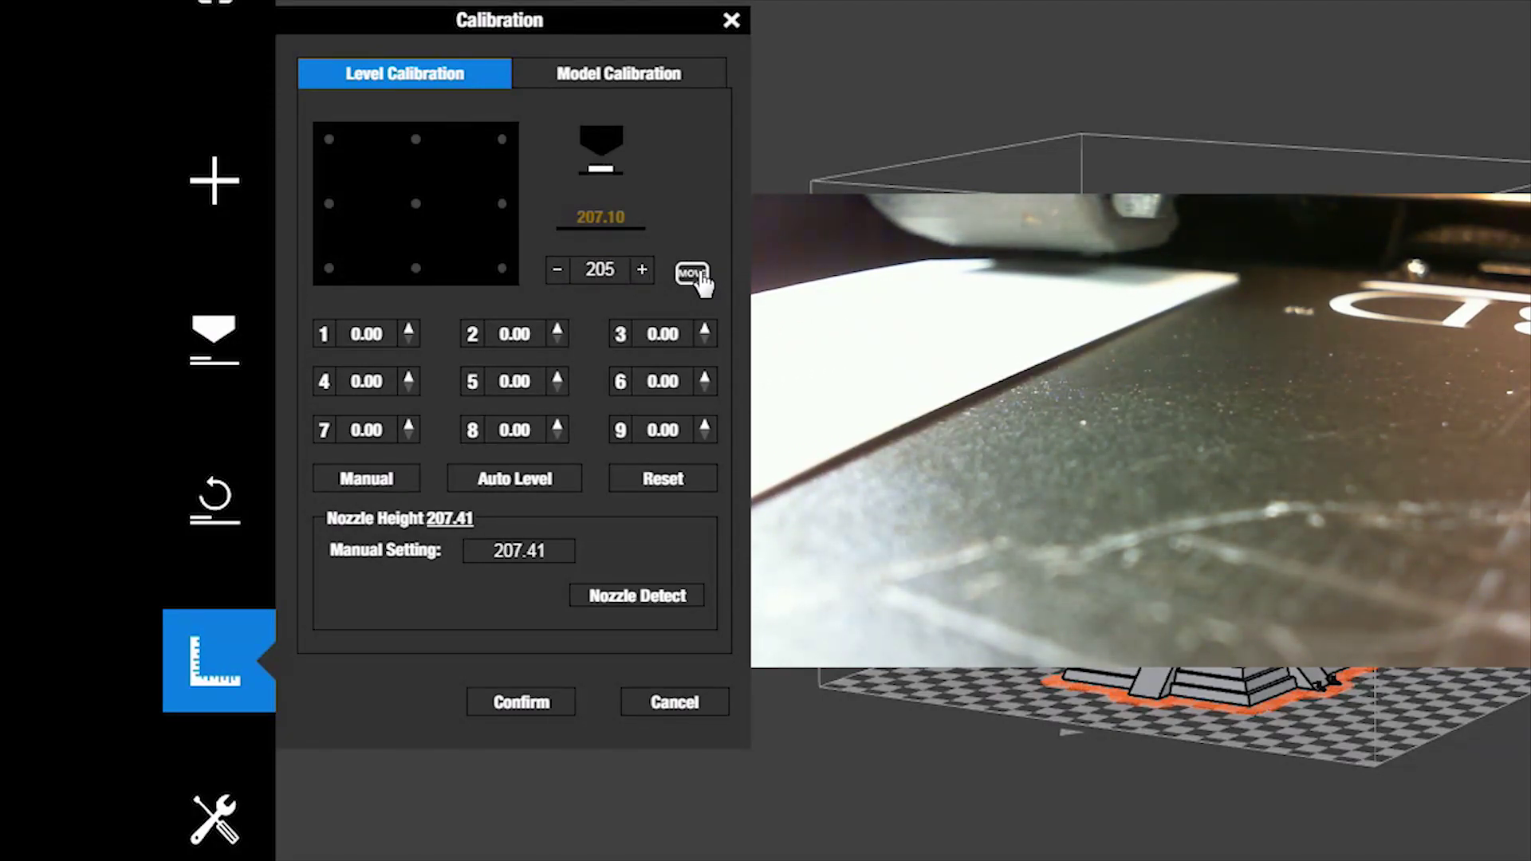
click(696, 274)
click(675, 336)
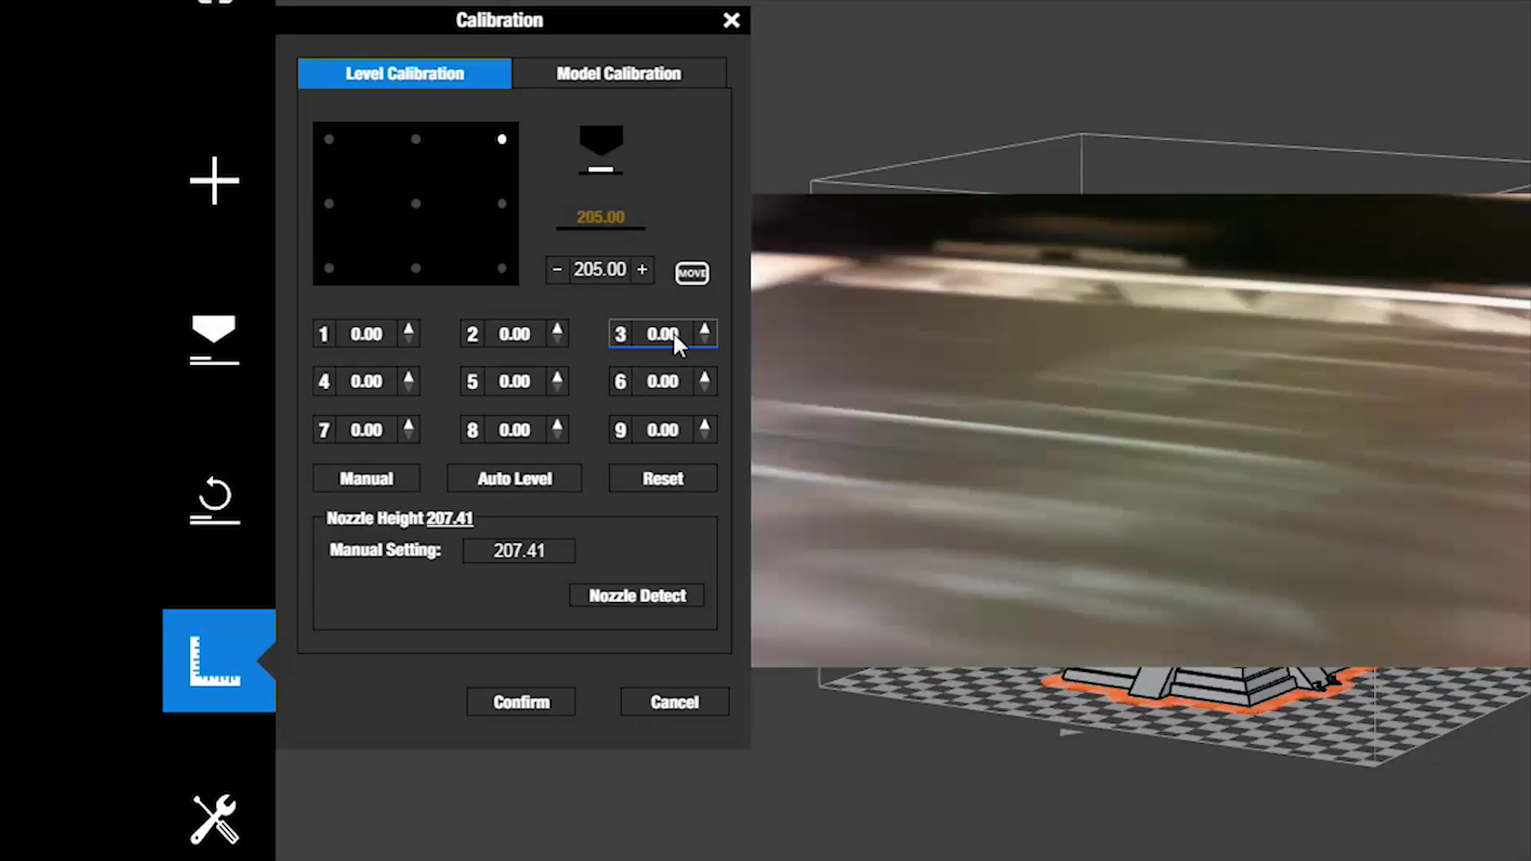
click(572, 272)
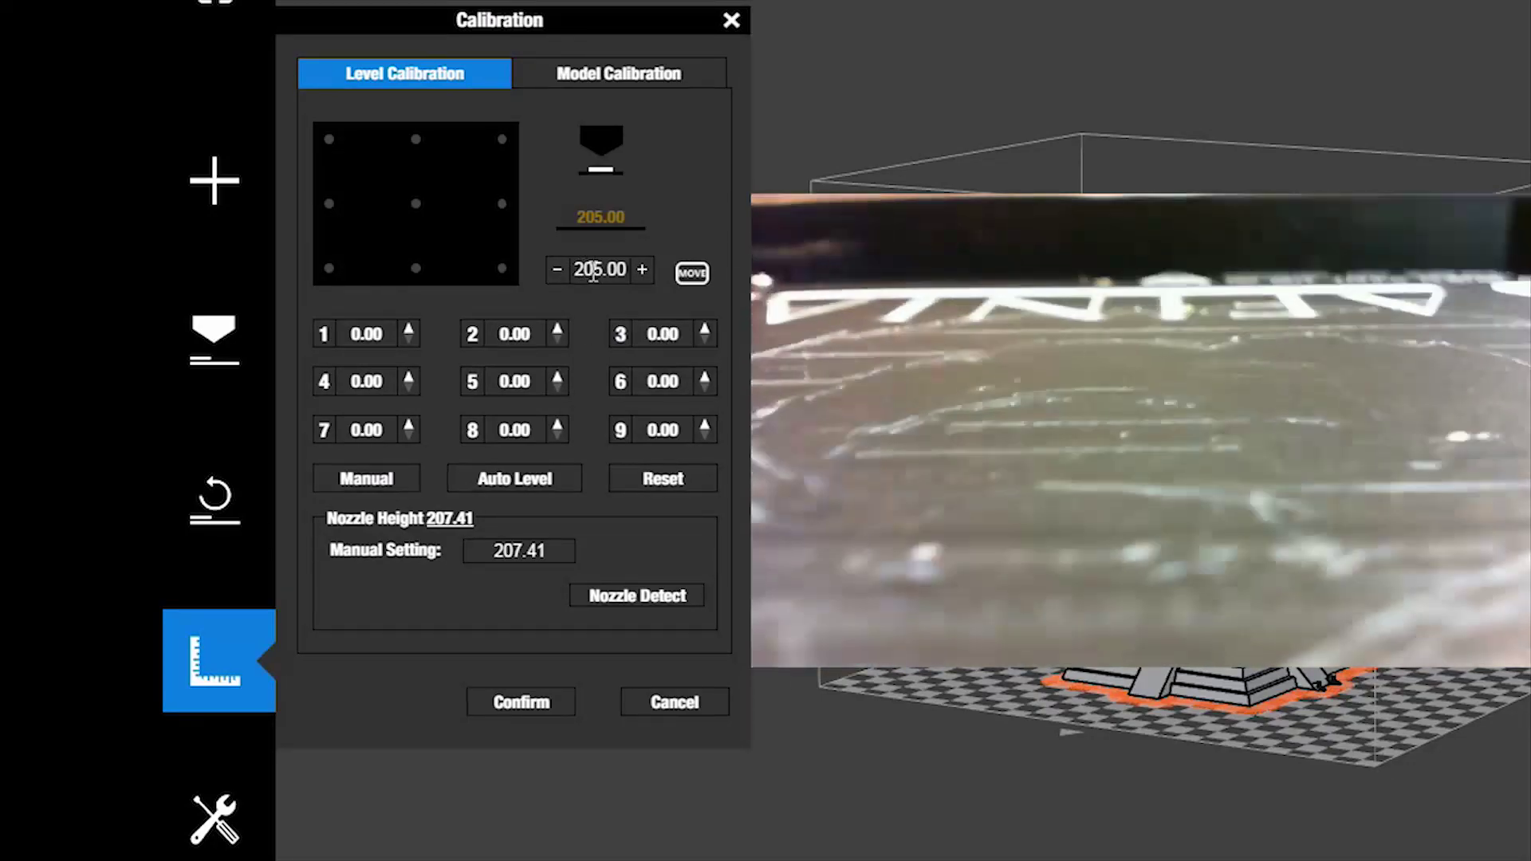
drag(573, 269, 637, 271)
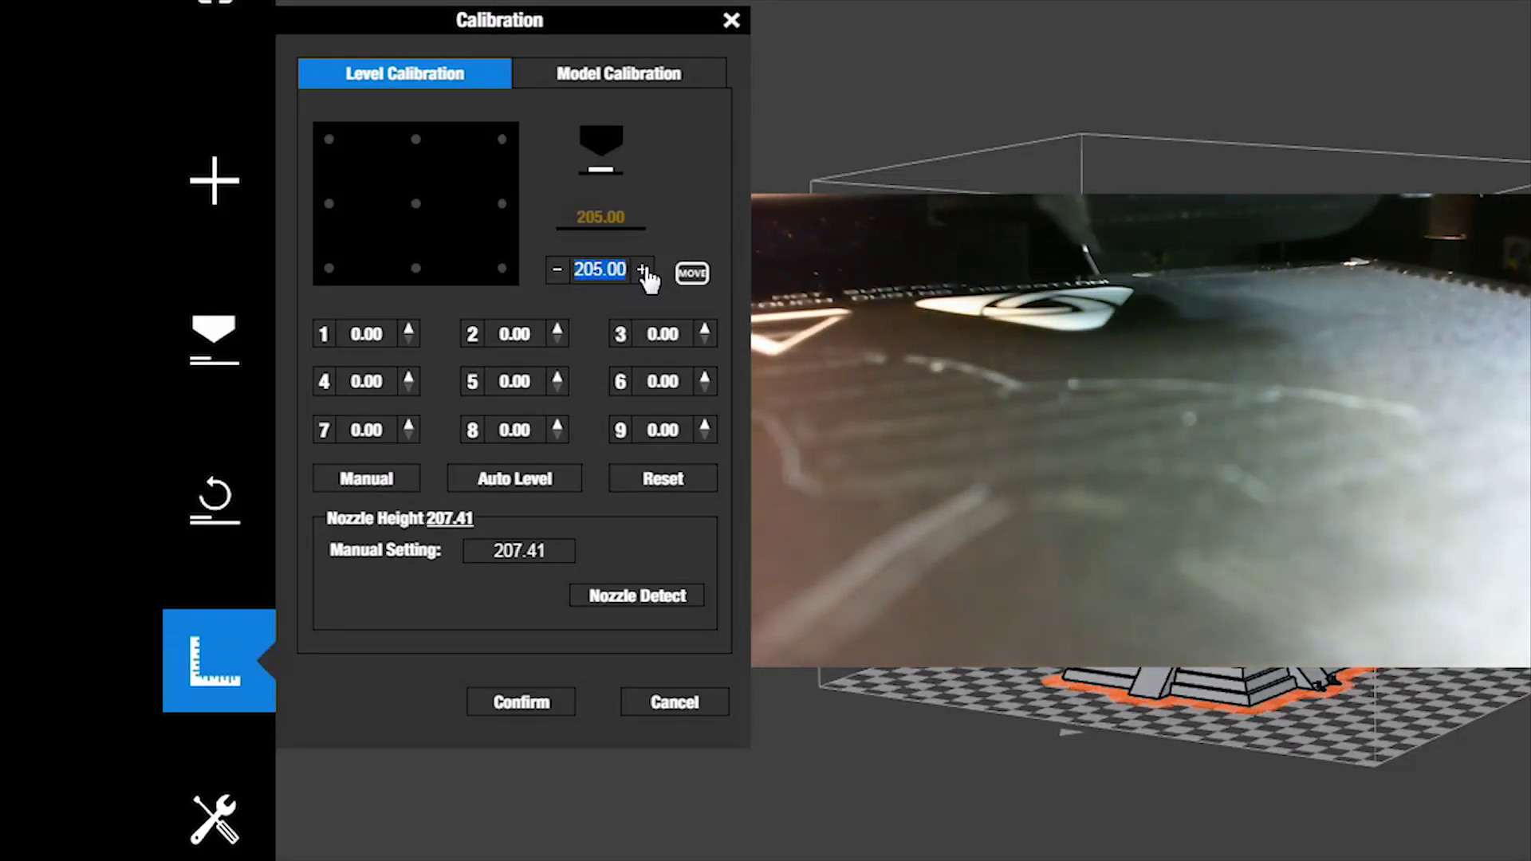
click(643, 271)
click(643, 271)
Step: Move the nozzle to 207.00 above the platform and reselect the height value
click(691, 275)
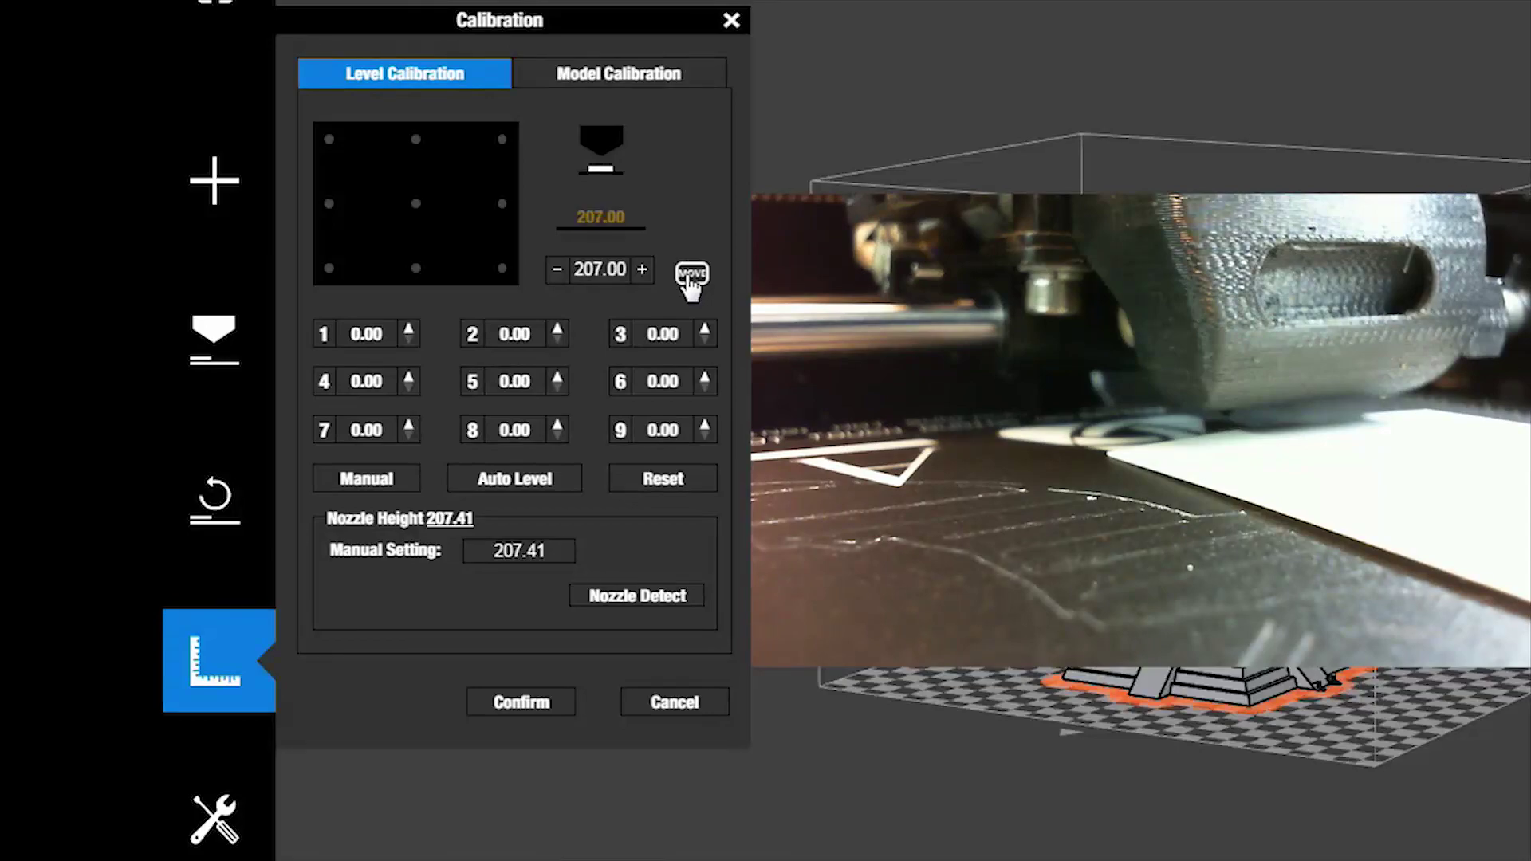
double_click(600, 269)
text(205)
click(691, 275)
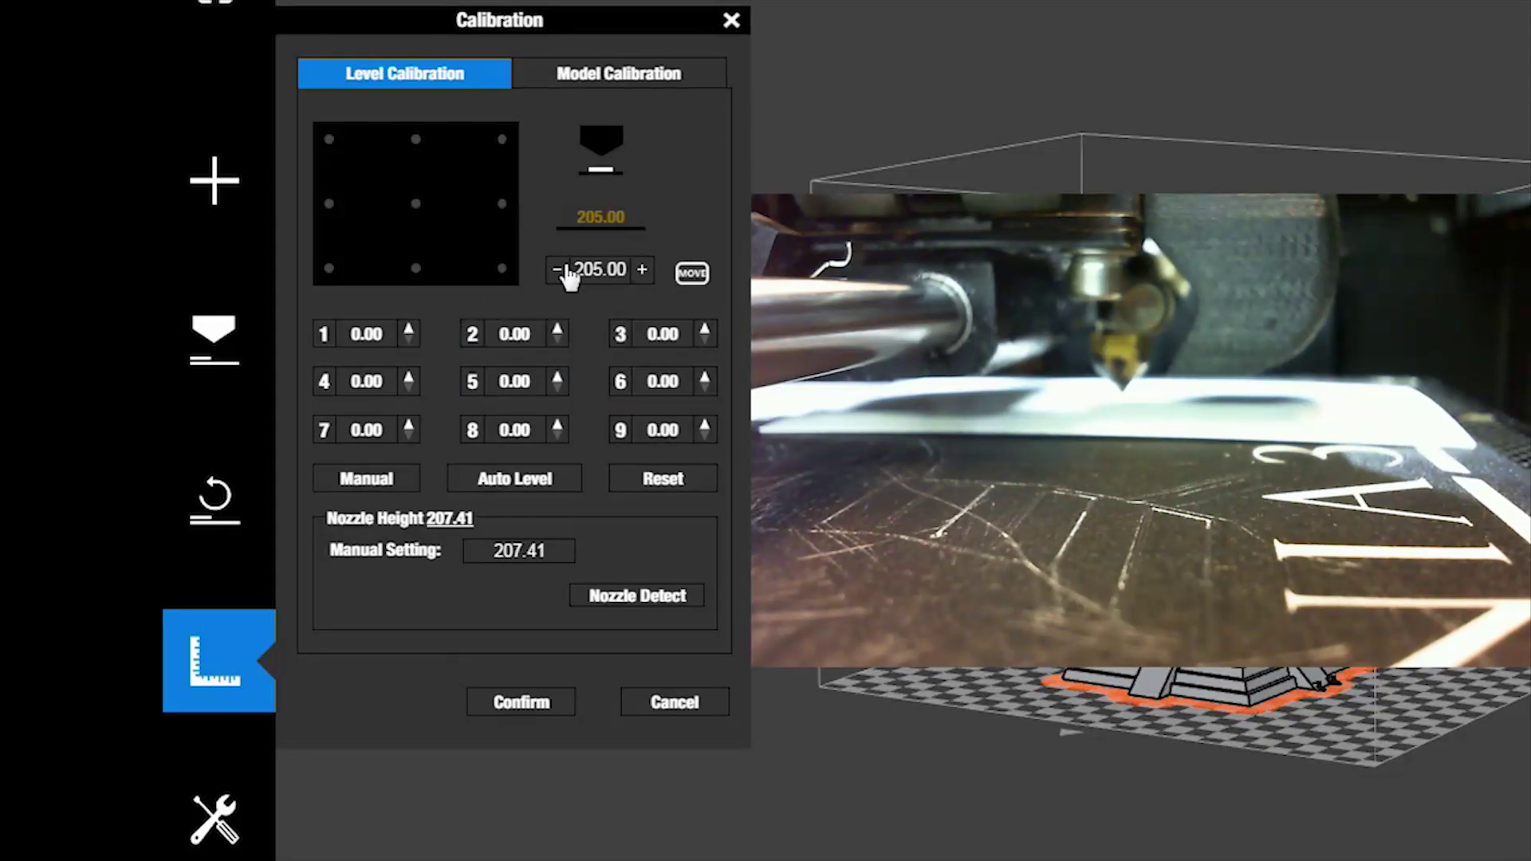
Step: Enter 207.00 as the head height and lower the nozzle onto the card
double_click(599, 270)
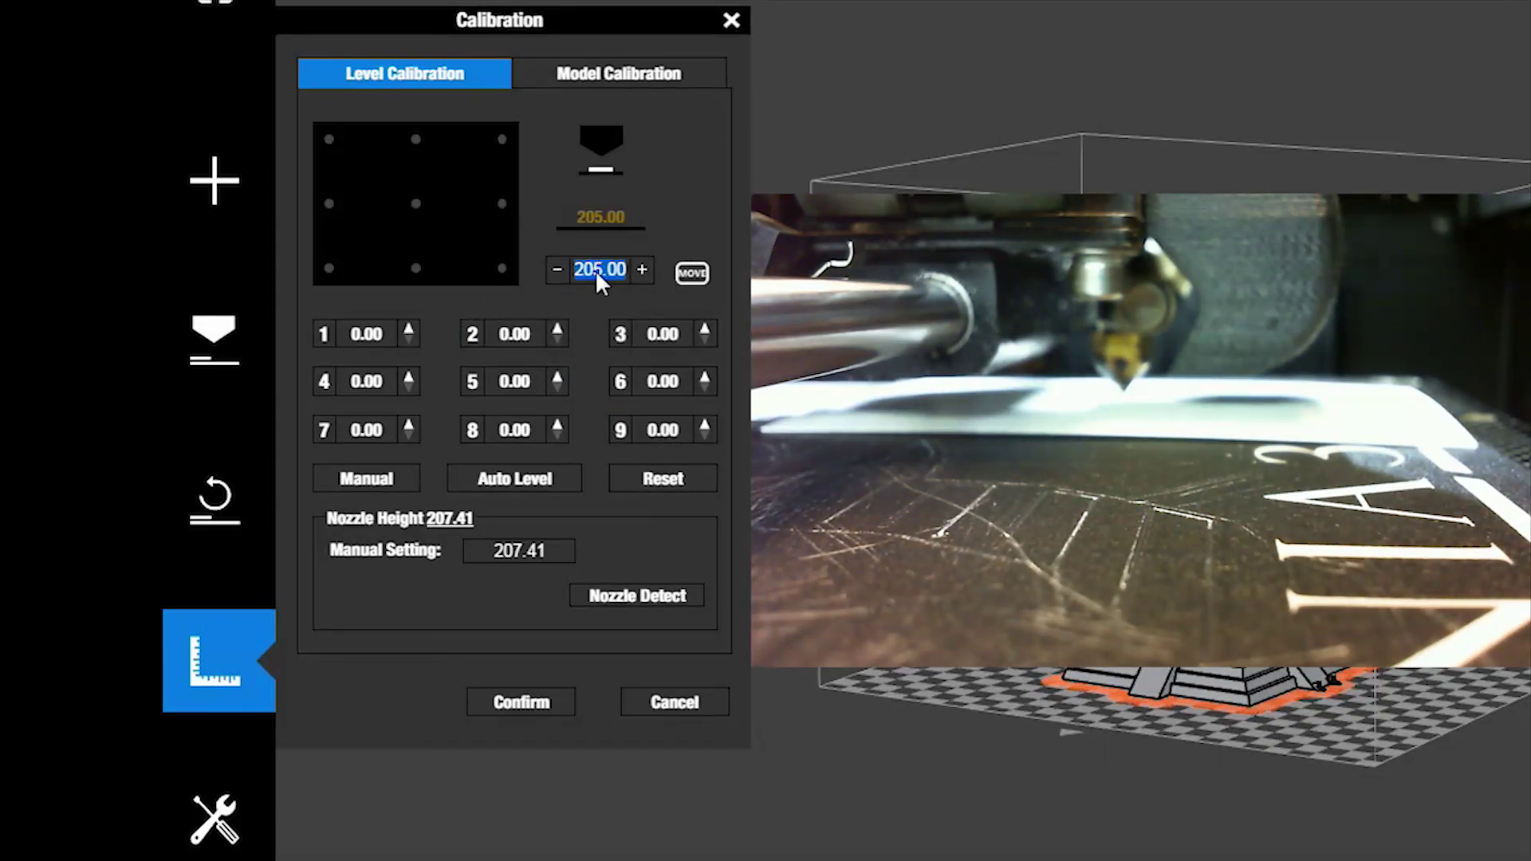
text(207.00)
click(692, 273)
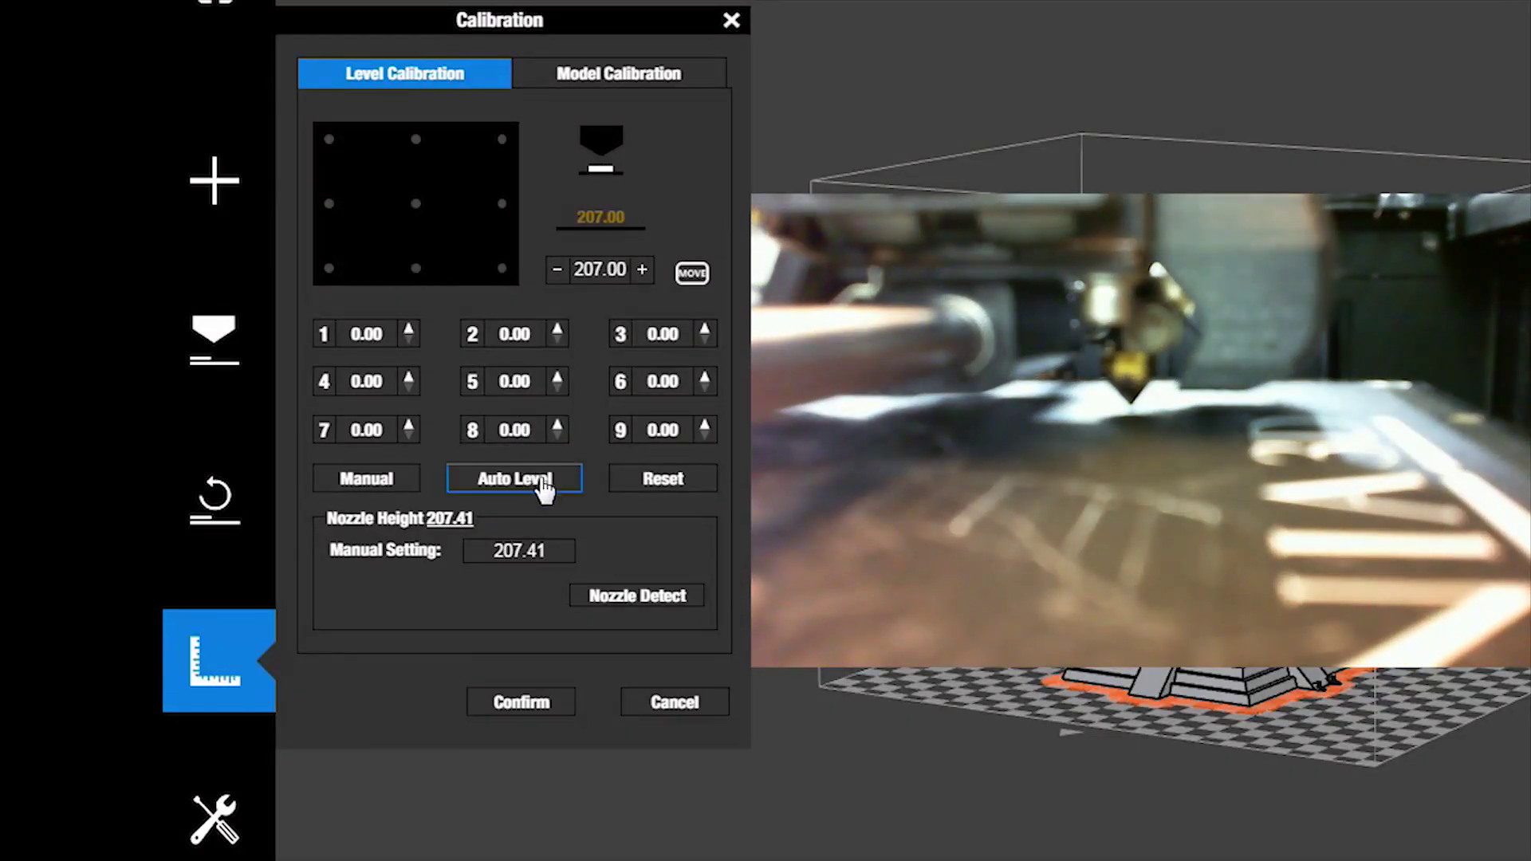
Step: Run Auto Level to probe all nine points, yielding a 207.23 nozzle height
click(546, 488)
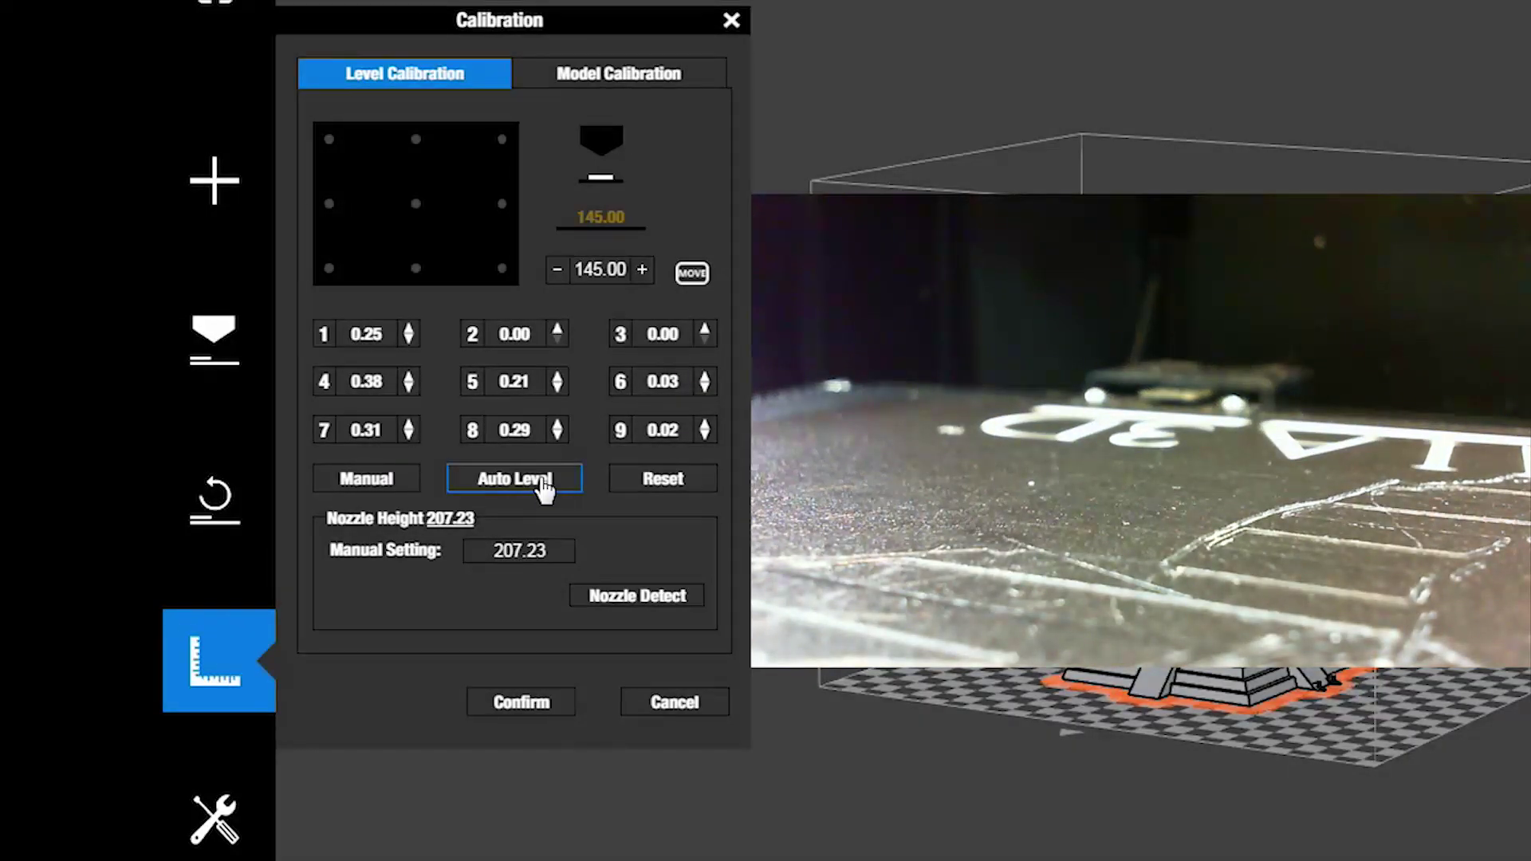
Step: Confirm the detection-ended message and reopen Calibrate to check the nine offsets
click(1433, 551)
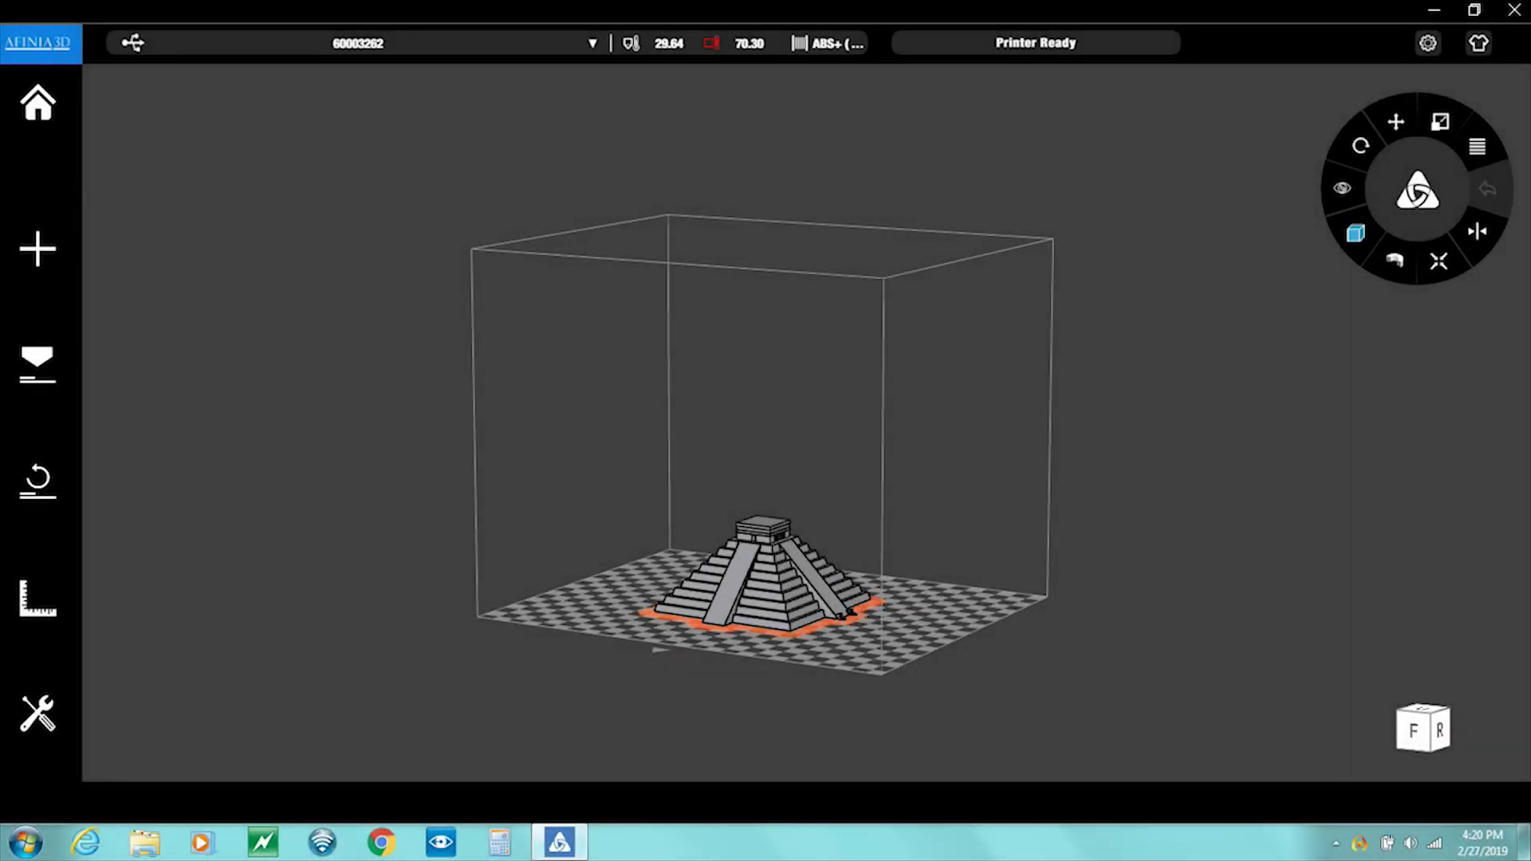
click(38, 599)
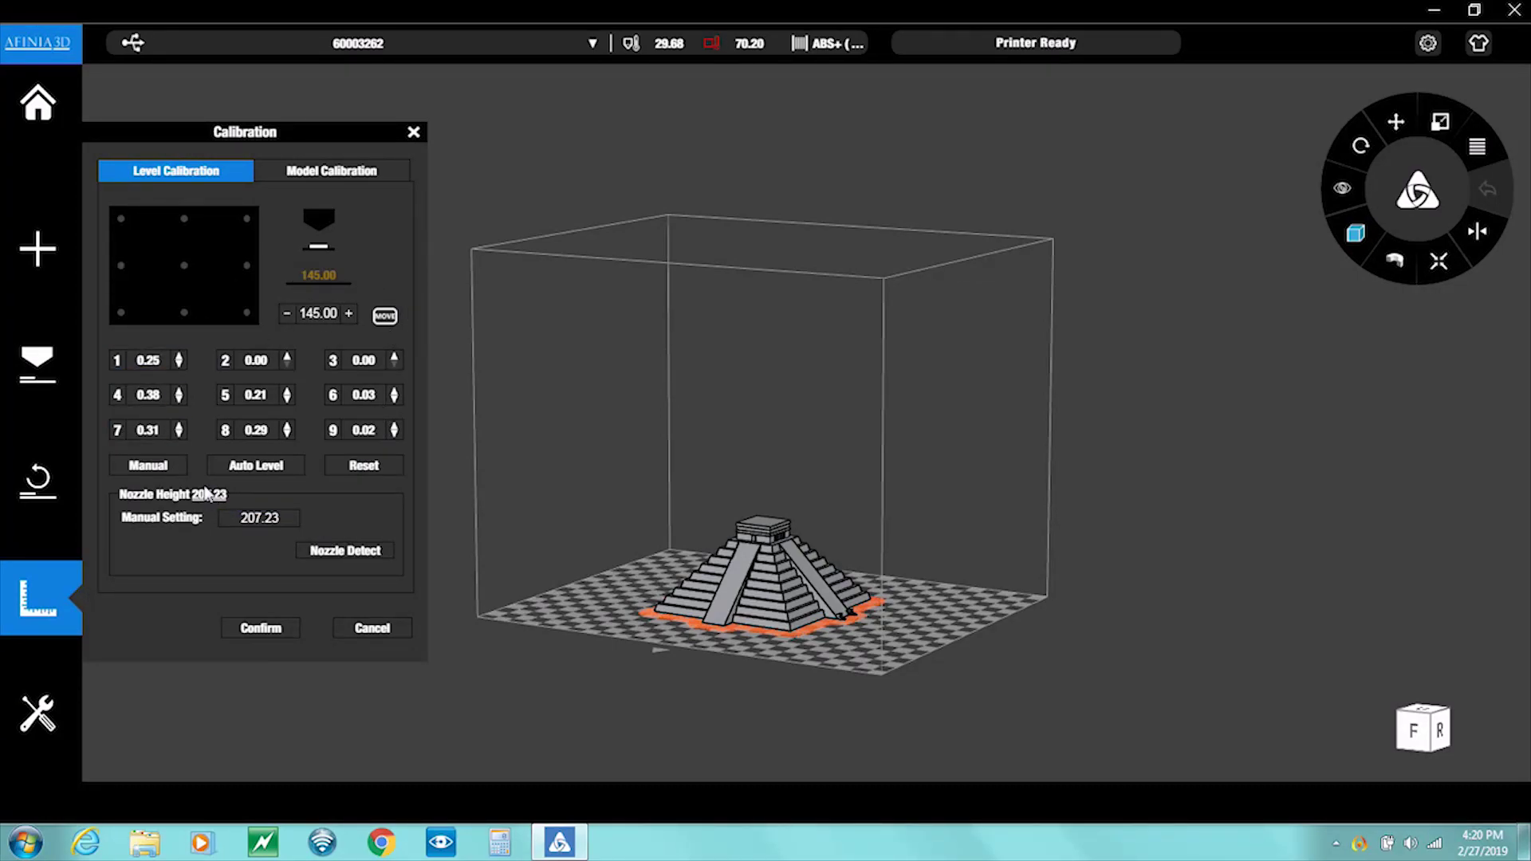
Step: Accept the calibration and restart the 15-minute platform preheat in Maintenance
click(273, 635)
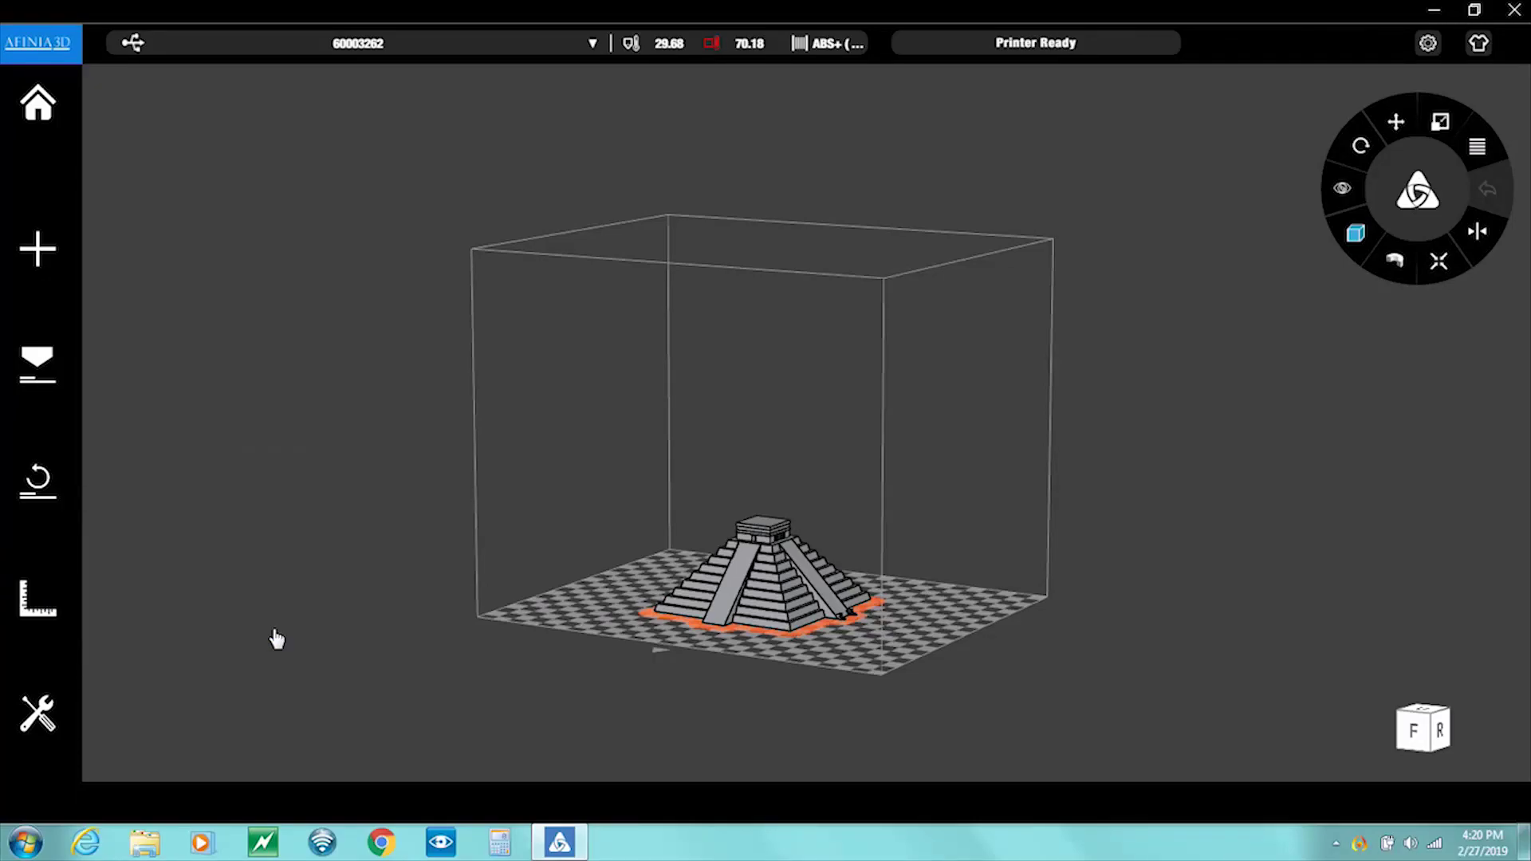
click(37, 737)
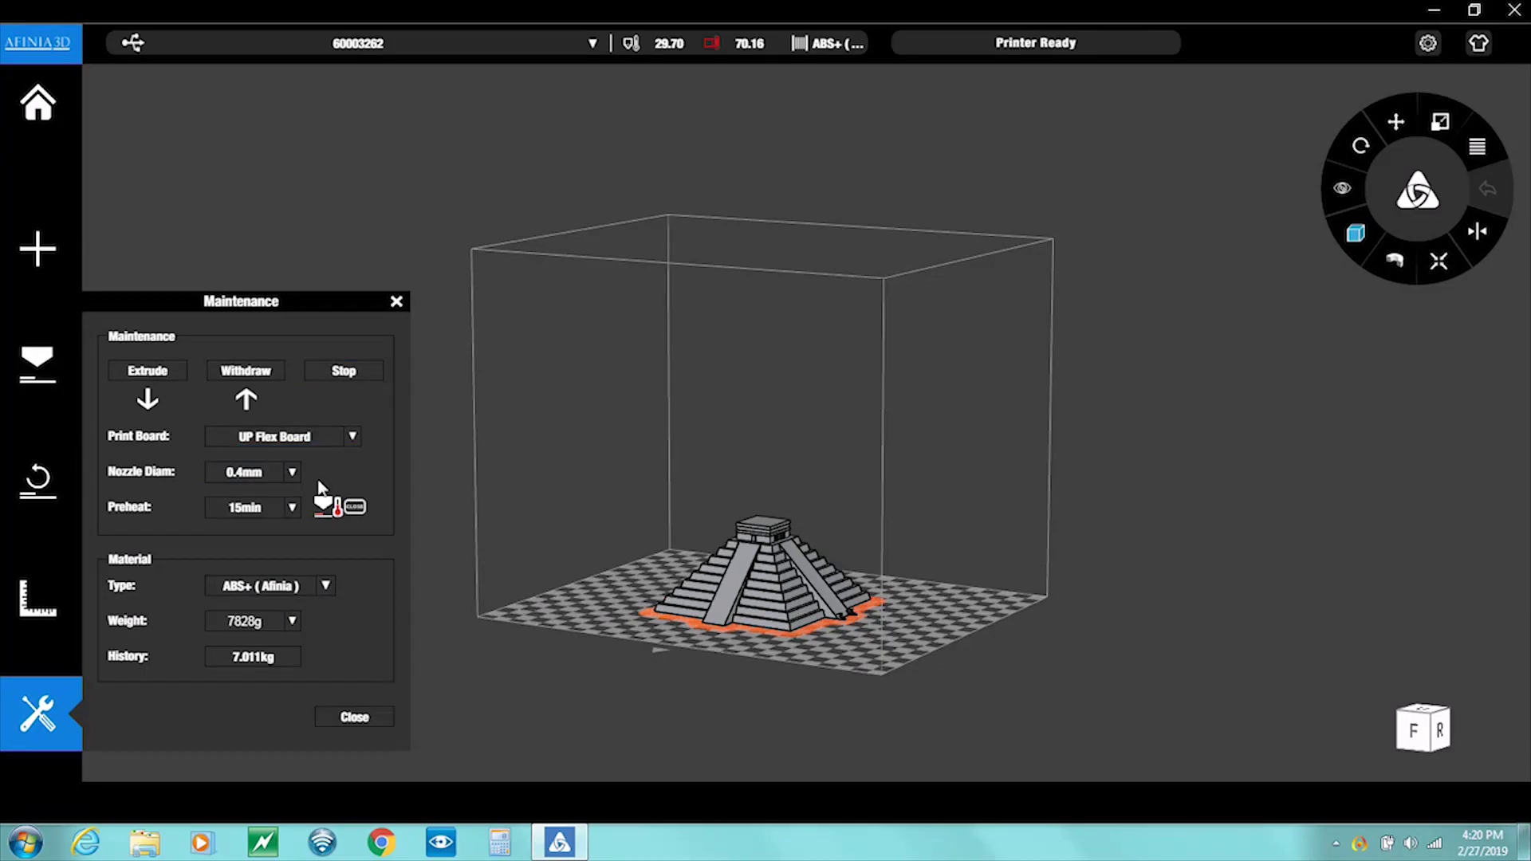
click(358, 512)
click(349, 513)
click(358, 718)
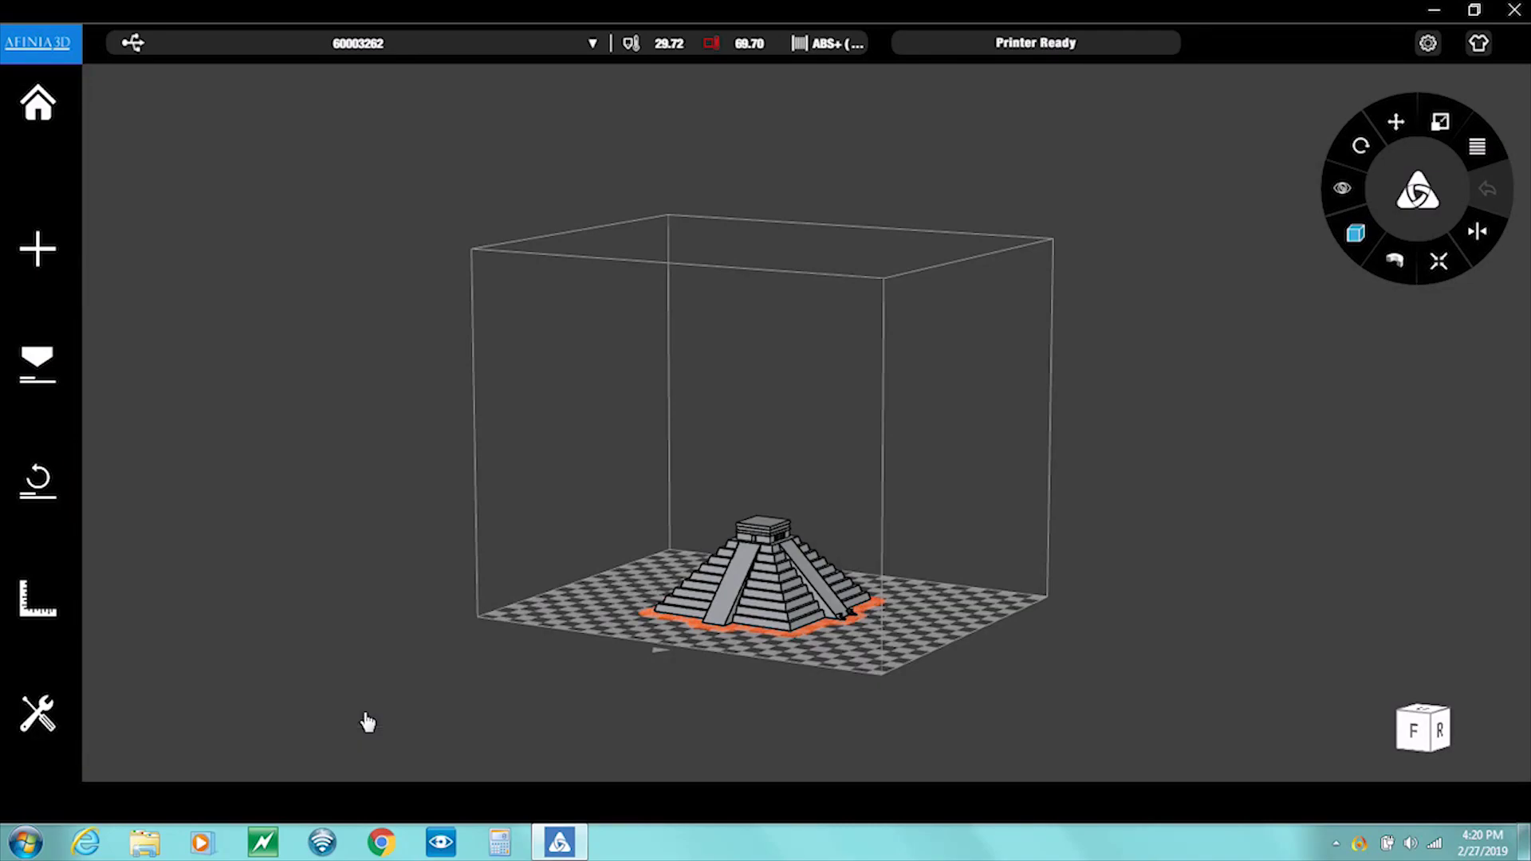
click(46, 371)
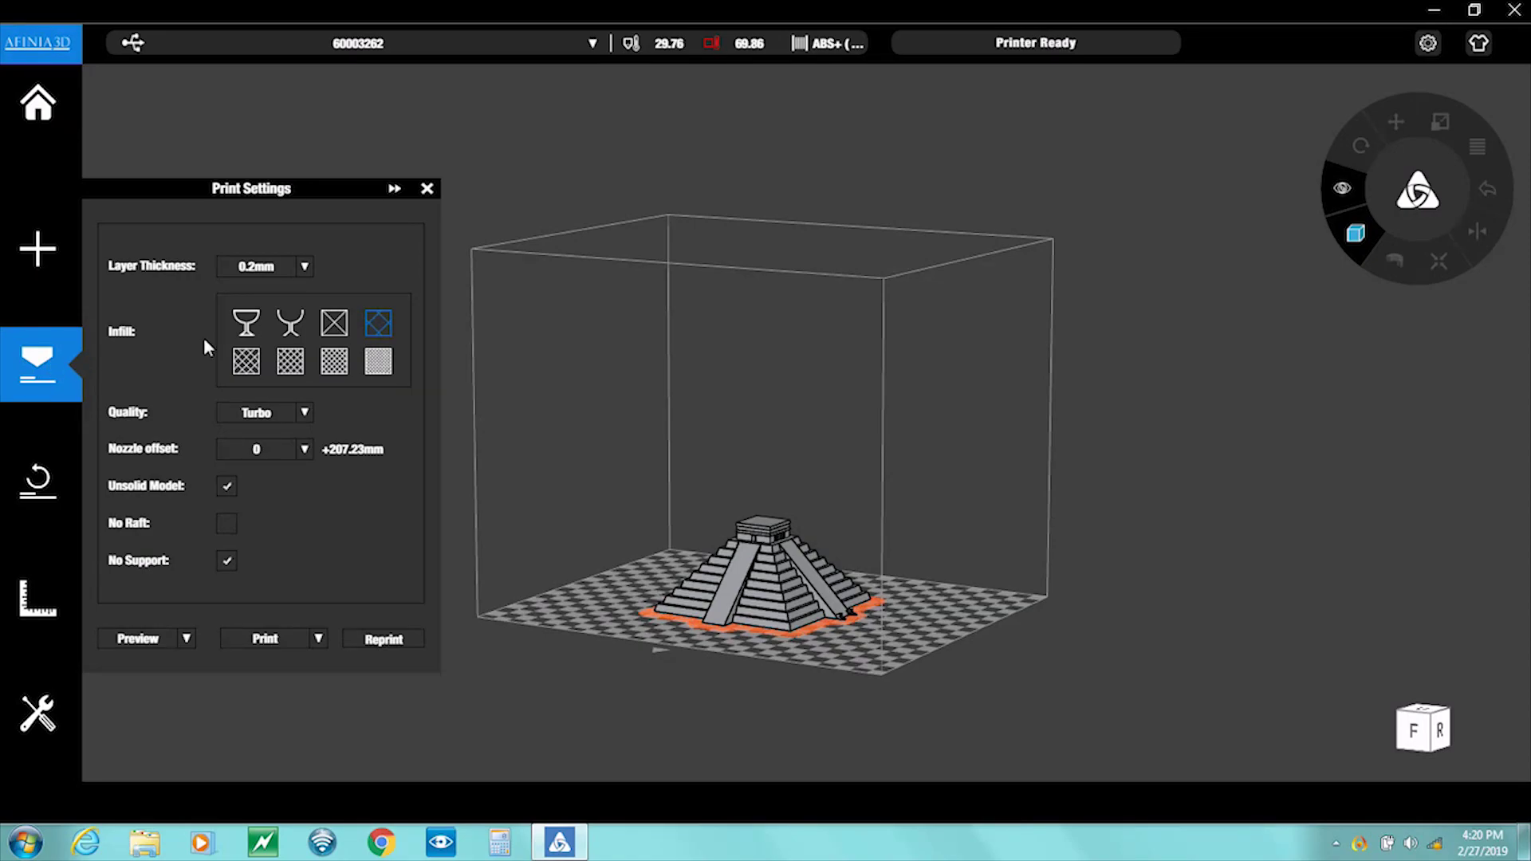
Step: Choose 0.25mm layer thickness, 13% infill and Turbo quality, then expand the advanced print options
click(306, 270)
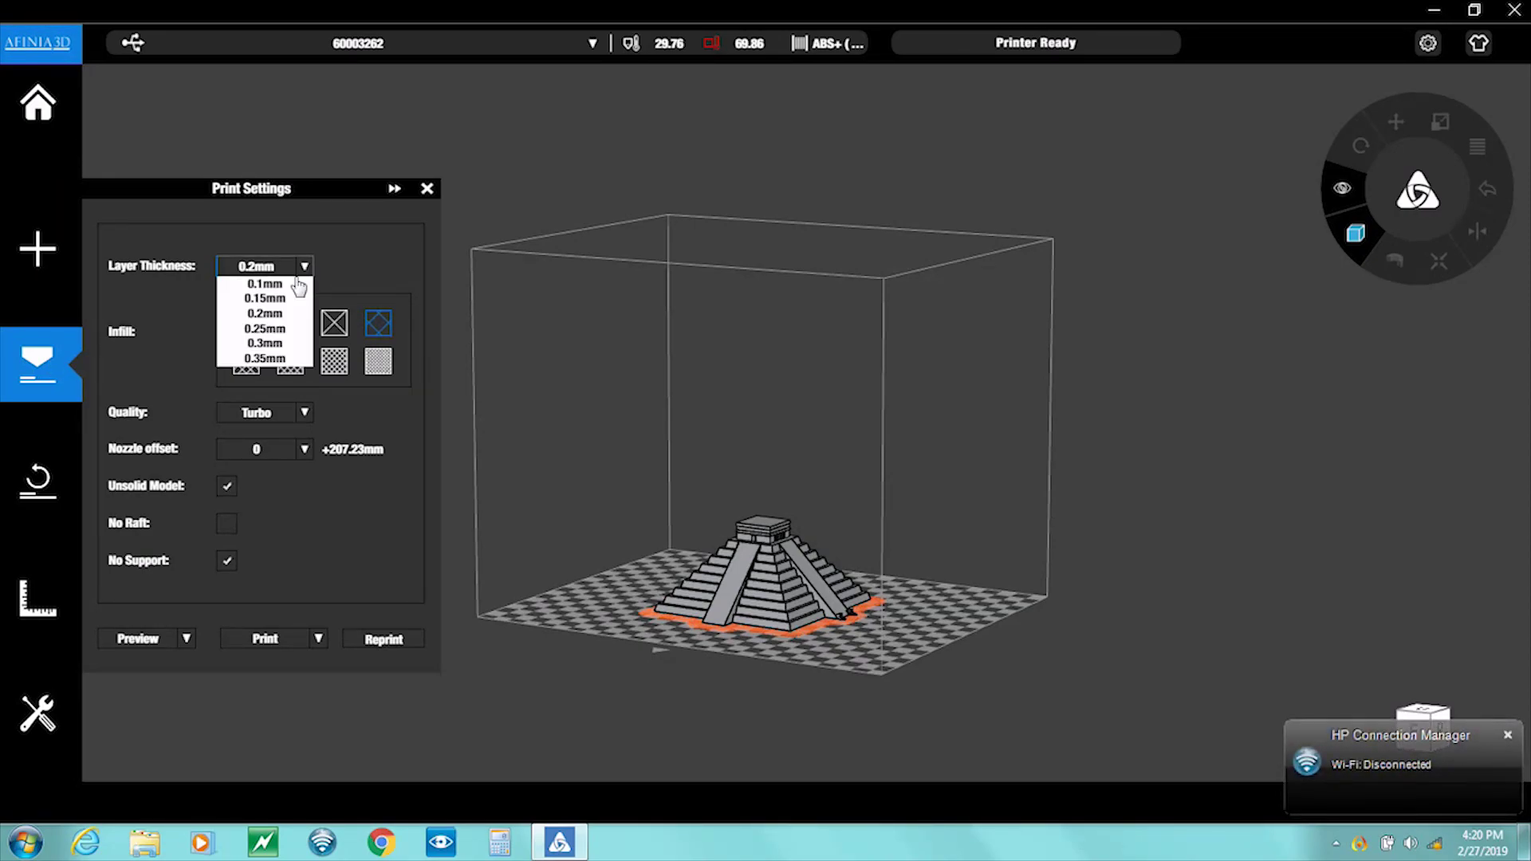
click(284, 330)
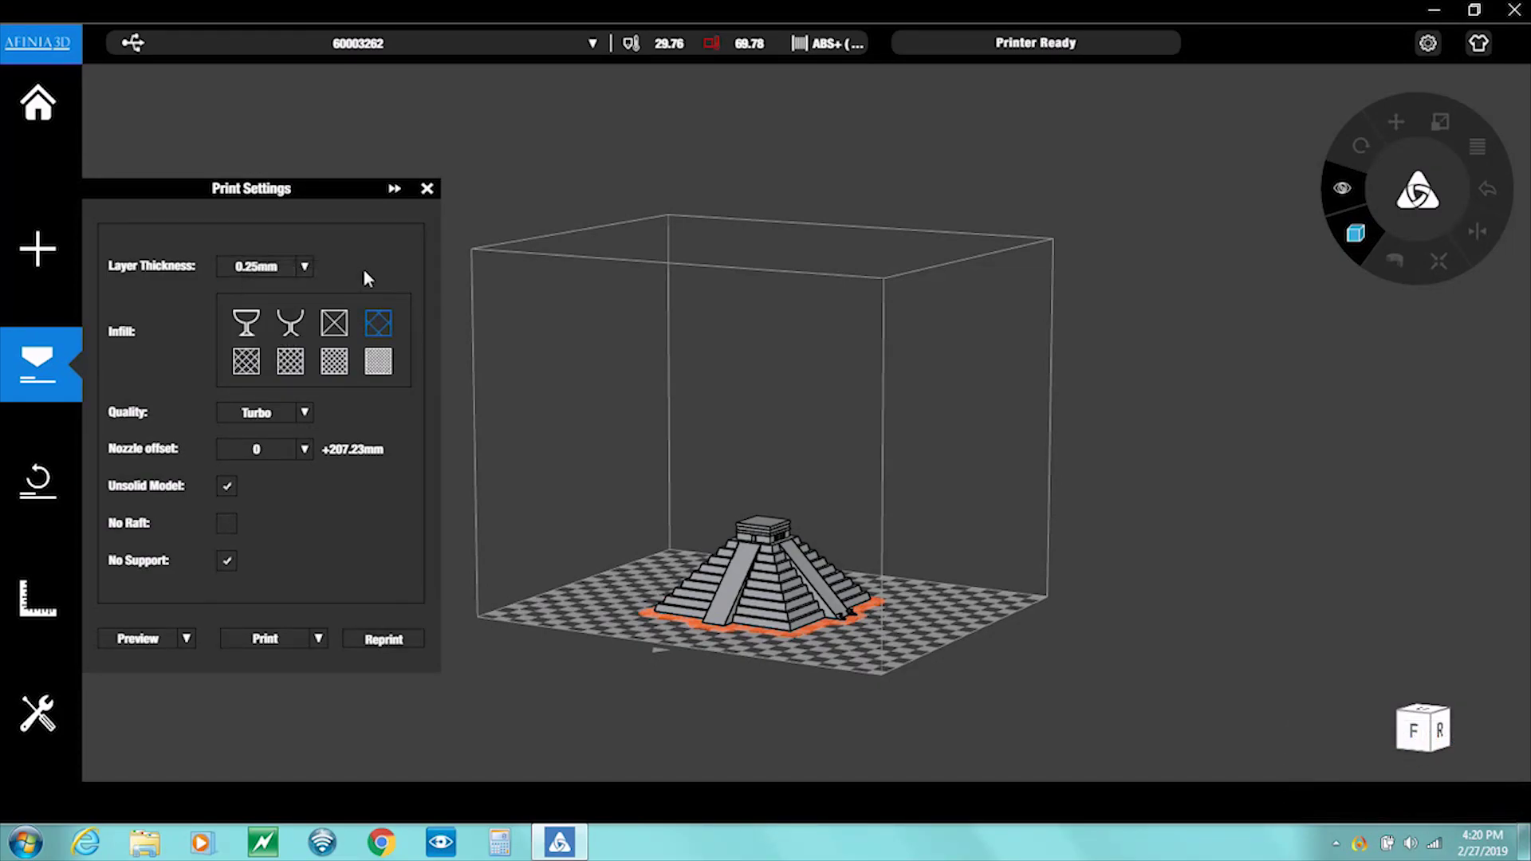
click(338, 331)
click(312, 422)
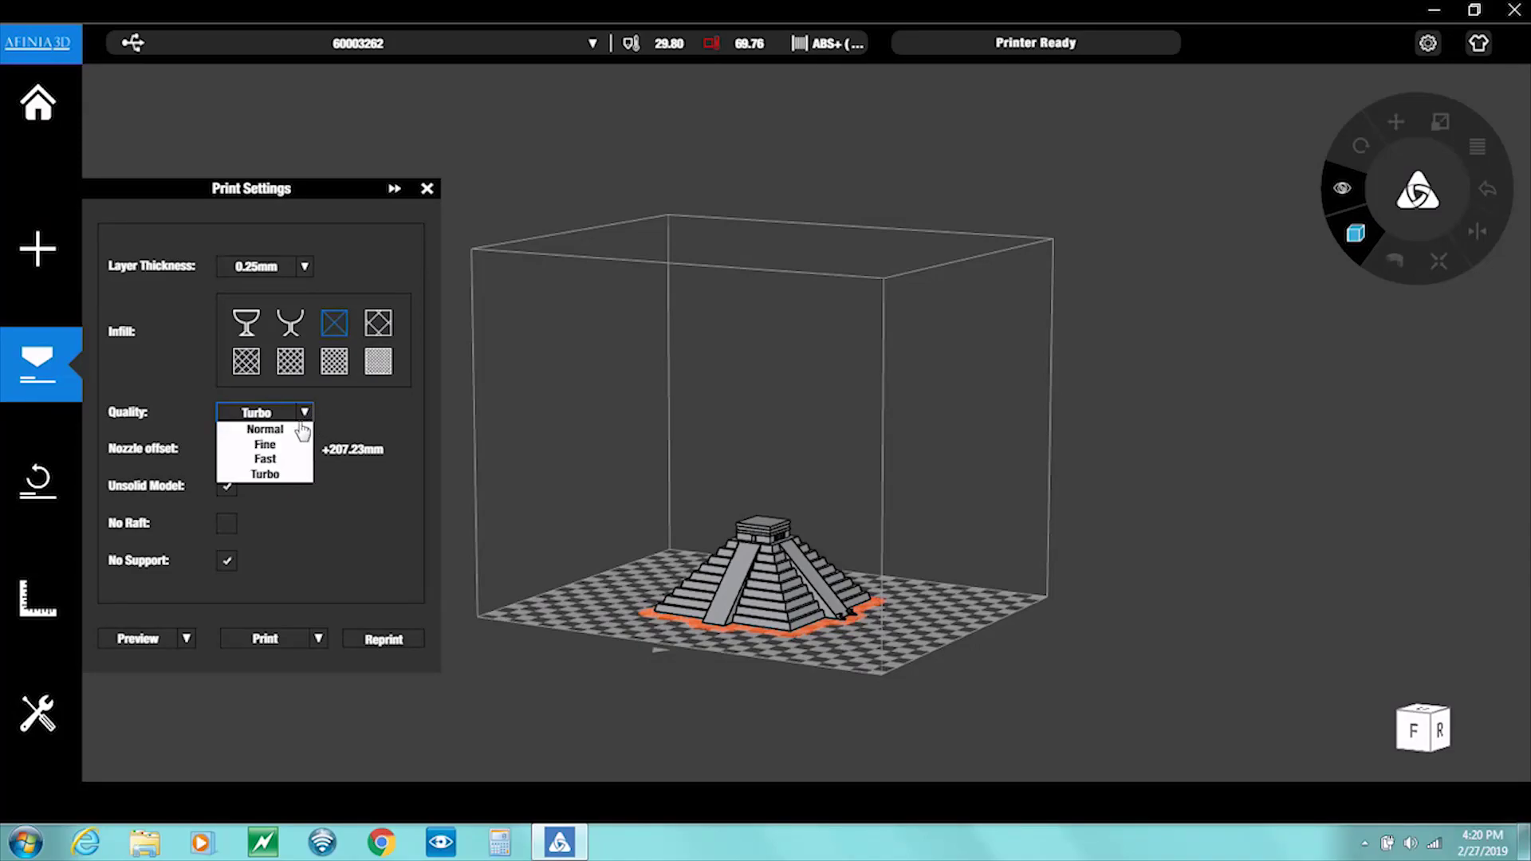
click(284, 476)
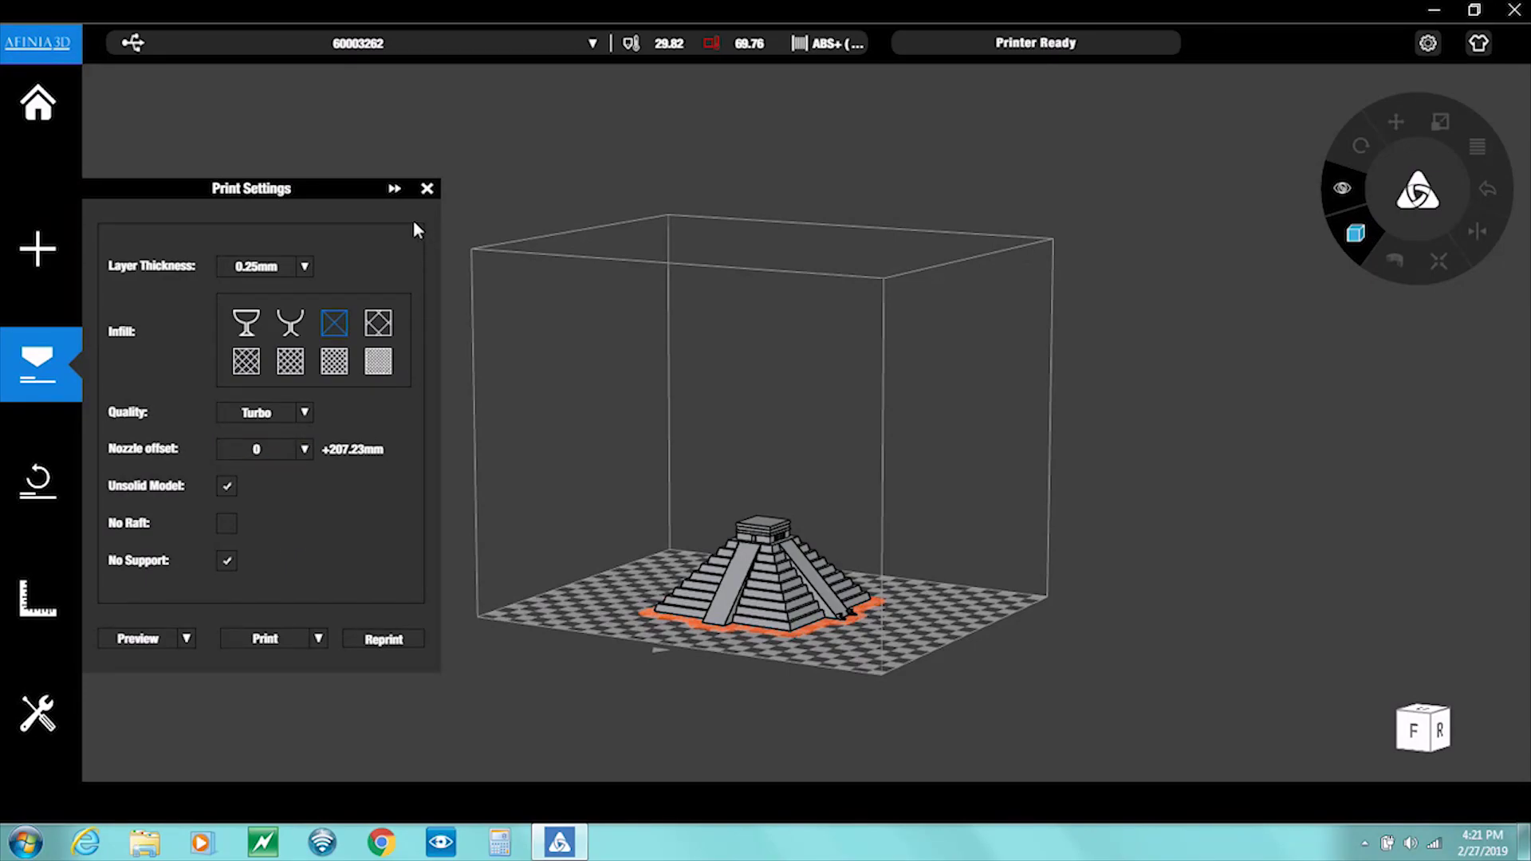
click(394, 190)
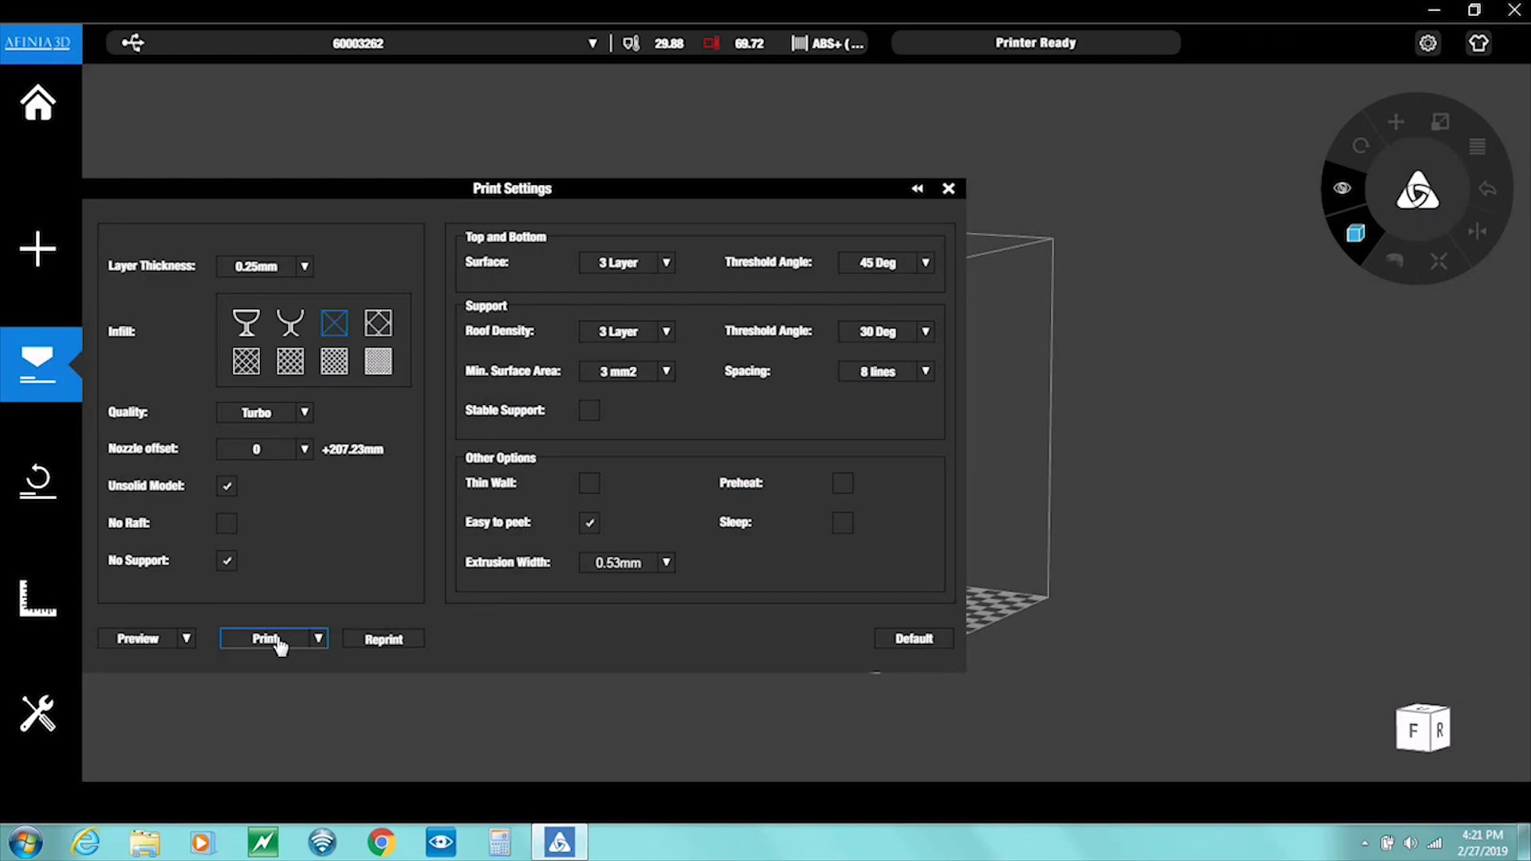
Step: Start printing the pyramid on a raft with the configured settings
click(266, 639)
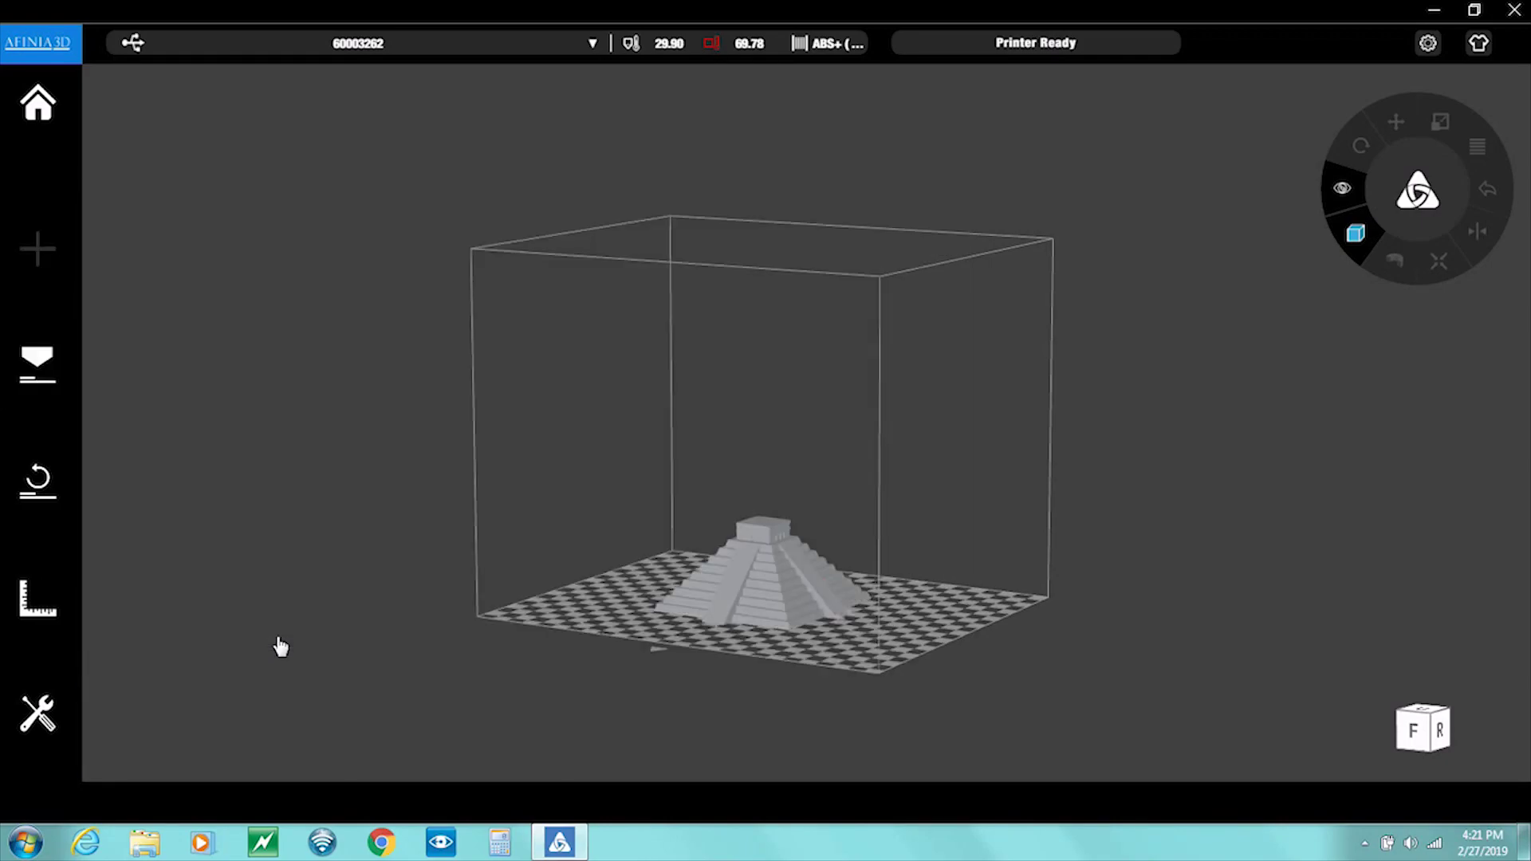